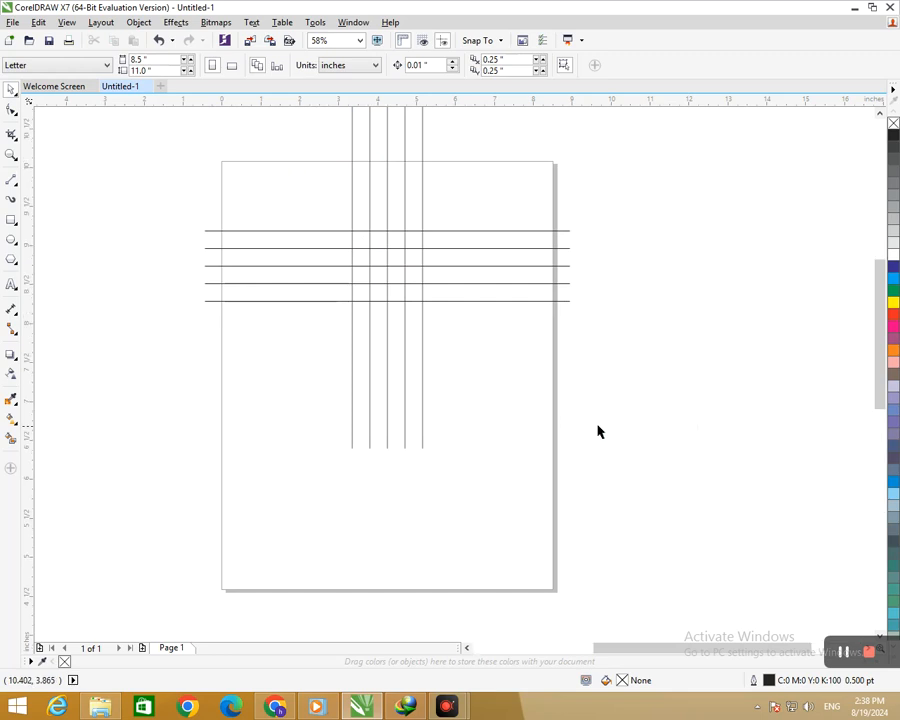
Group all the horizontal and vertical lines and rotate the group 45° clockwise about its centre into a diagonal grid.
scroll(426, 358, "down", 2)
left_click_drag(159, 161, 558, 506)
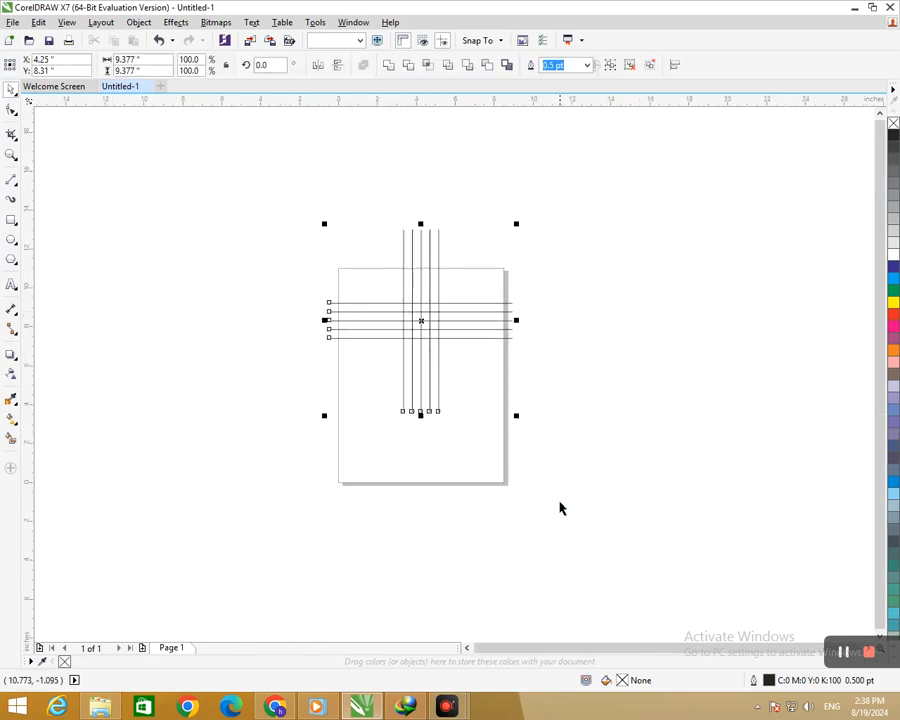
key("ctrl+g")
left_click(418, 351)
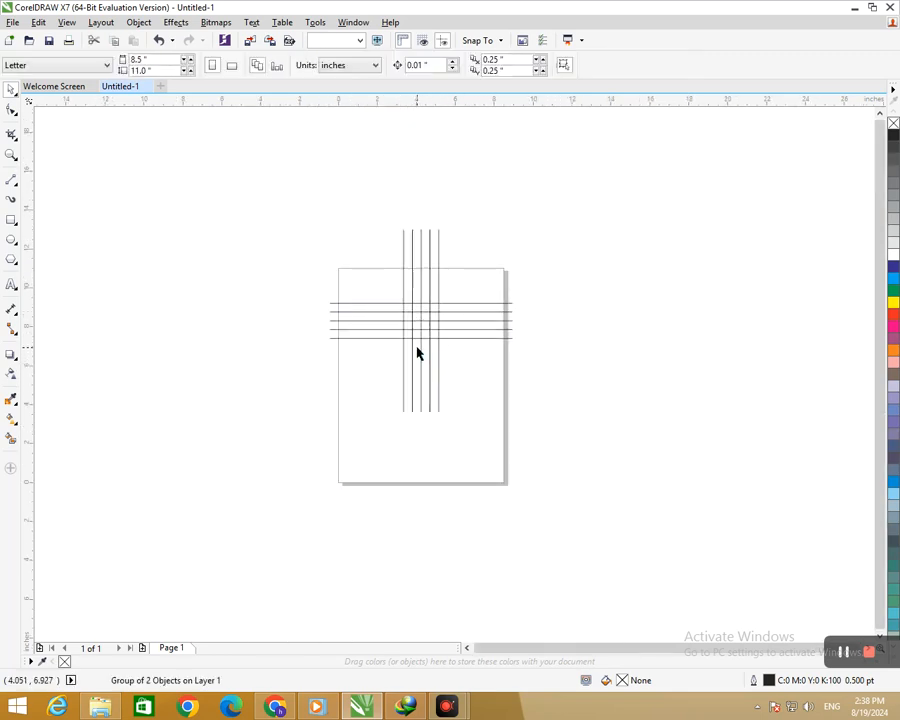
left_click(420, 349)
left_click(420, 349)
left_click_drag(516, 413, 418, 478)
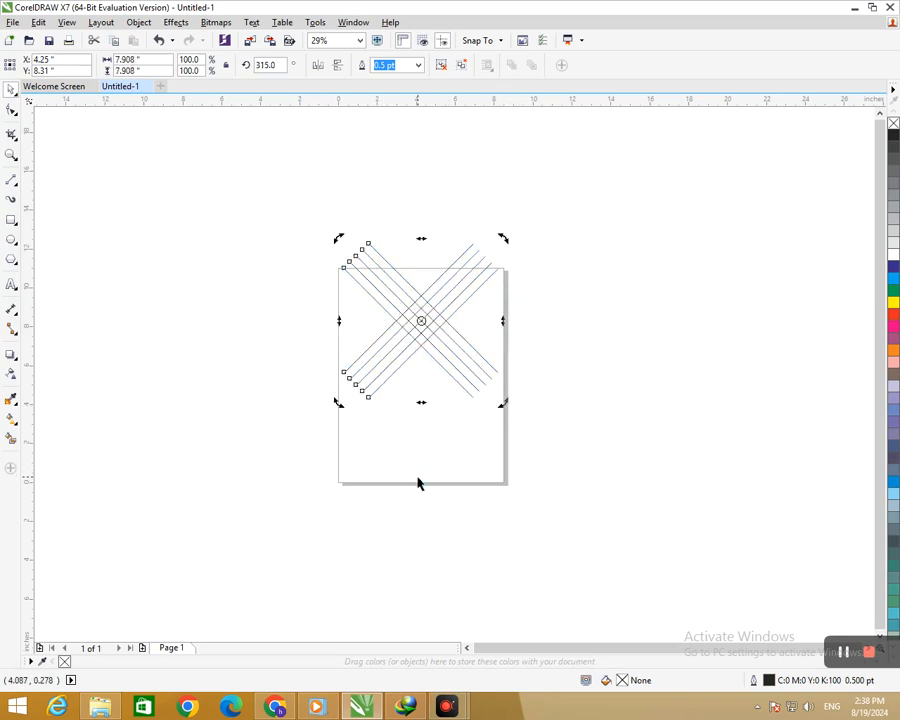
key("Escape")
Draw a polygon about 1.9 in wide over the diagonal grid and set it to 6 sides.
key("F2")
left_click_drag(350, 261, 622, 466)
key("F2")
left_click_drag(125, 151, 466, 347)
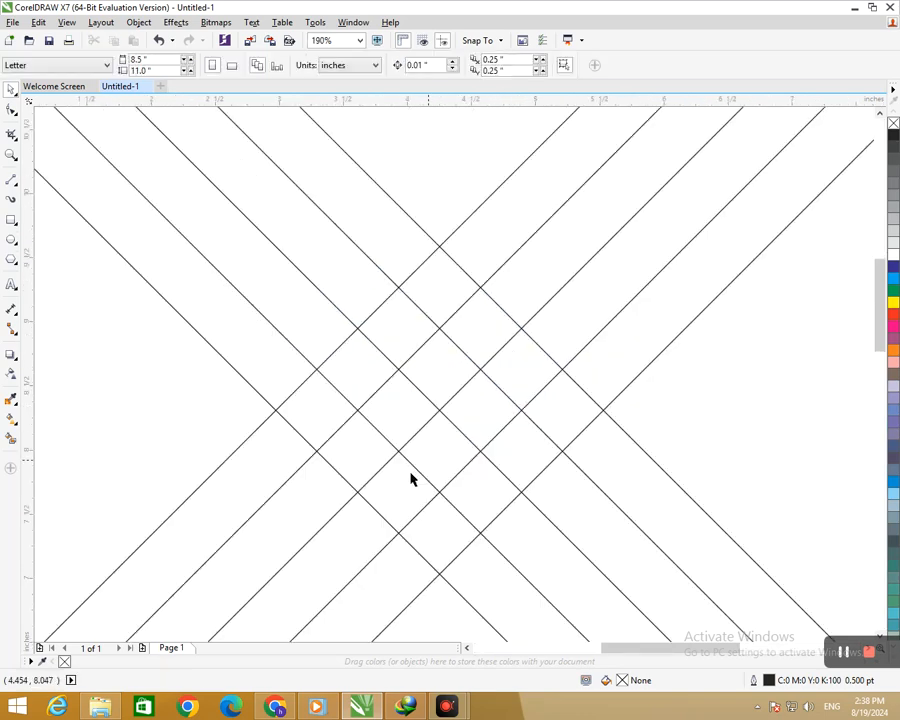
left_click(16, 268)
left_click(56, 258)
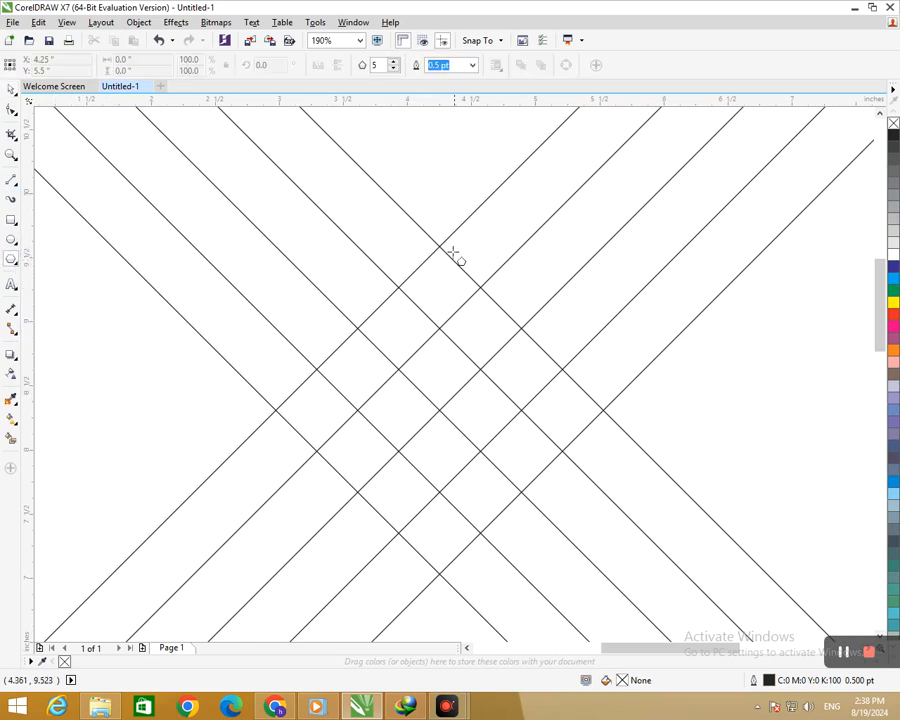
mouse_move(437, 244)
left_mouse_down()
mouse_move(524, 468)
mouse_move(550, 510)
left_mouse_up()
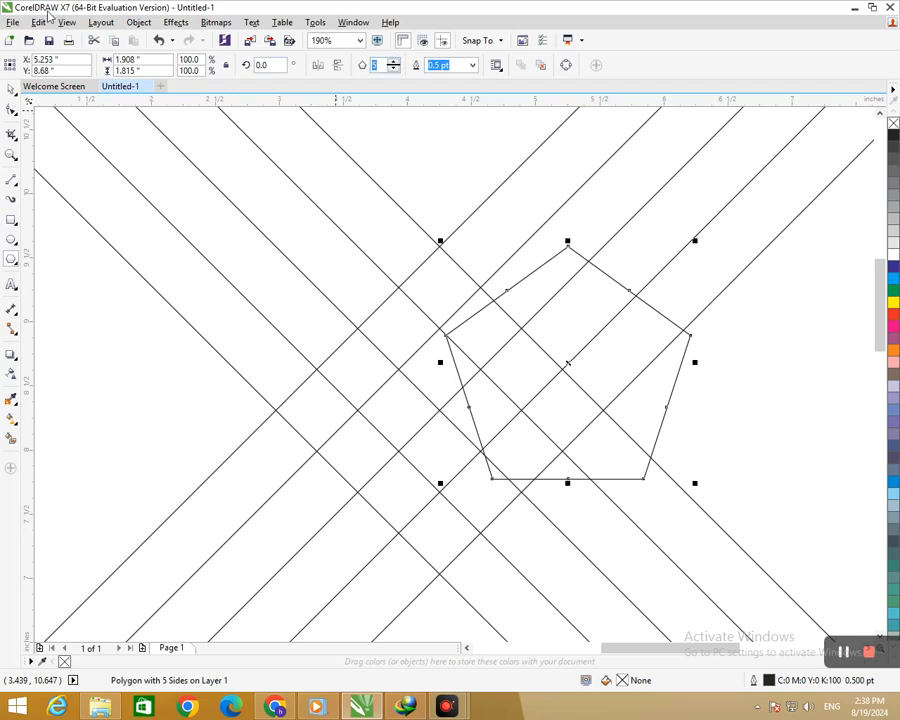
key("Return")
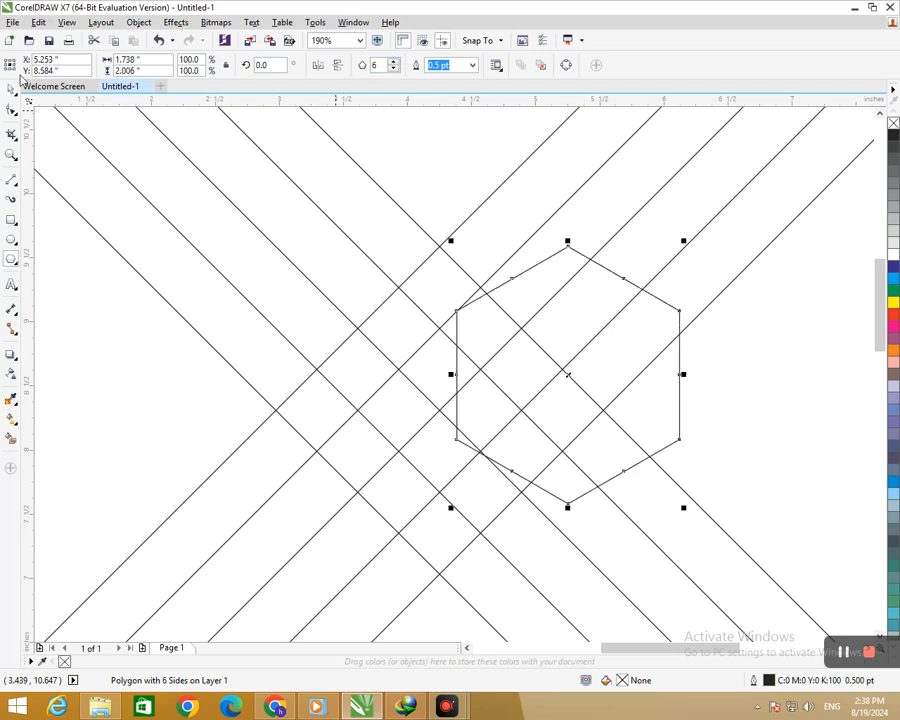
Move the hexagon's top vertex onto the grid's topmost crossing and enlarge it proportionally to about 2.235 by 2.581 in.
left_click(12, 90)
left_click(76, 362)
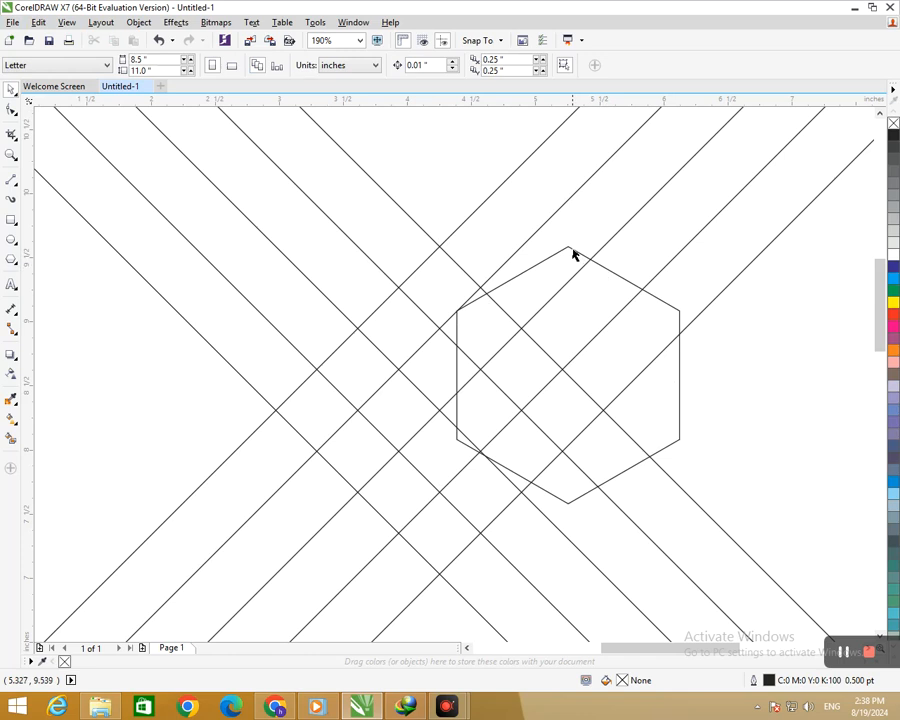
left_click_drag(568, 253, 441, 250)
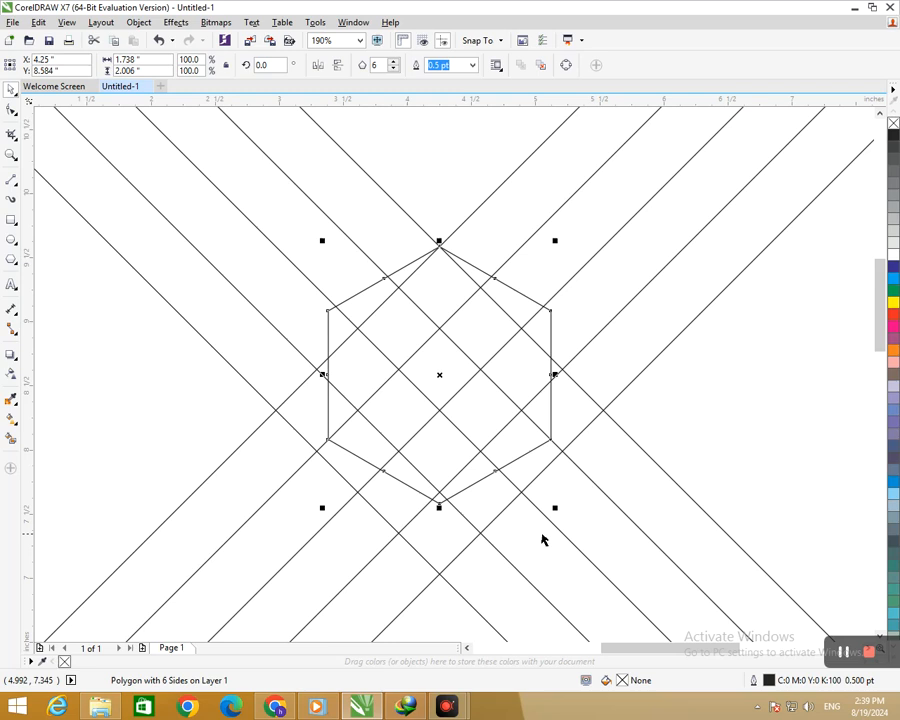
left_click_drag(557, 516, 578, 535)
left_click_drag(439, 216, 443, 251)
left_click_drag(577, 558, 587, 569)
left_click_drag(442, 243, 442, 254)
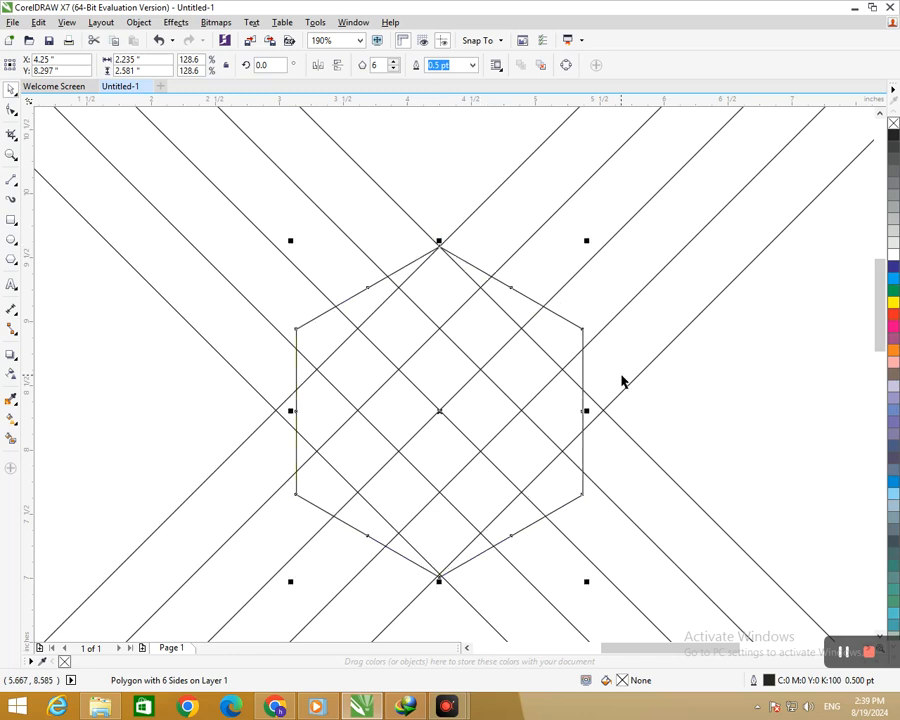
Scale the hexagon down slightly so its bottom vertex meets the grid's lowest line crossing.
left_click(418, 546)
left_click(438, 576)
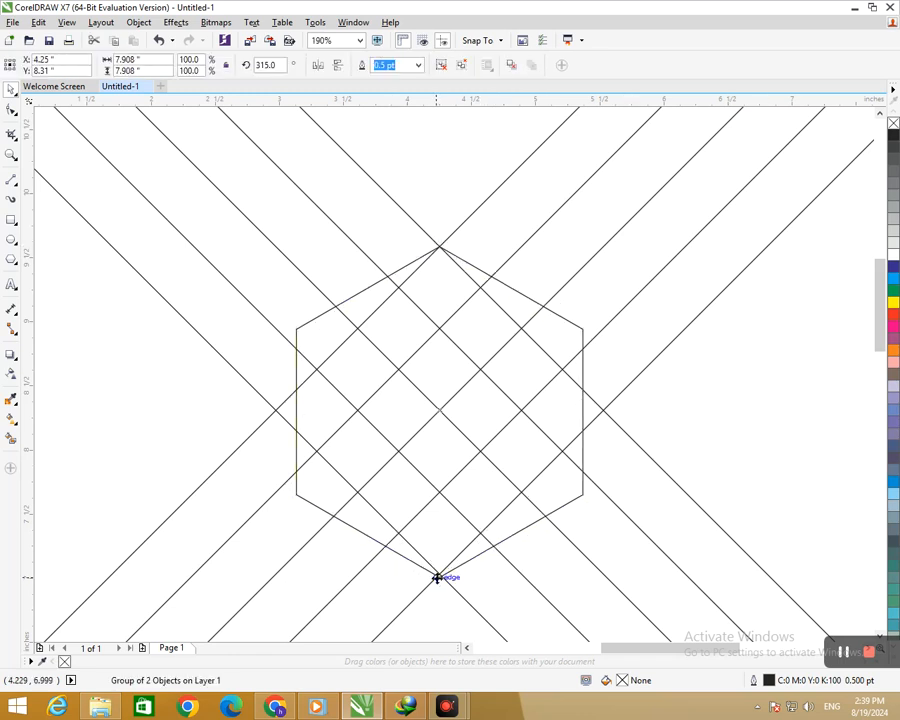
left_click(434, 622)
left_click(422, 567)
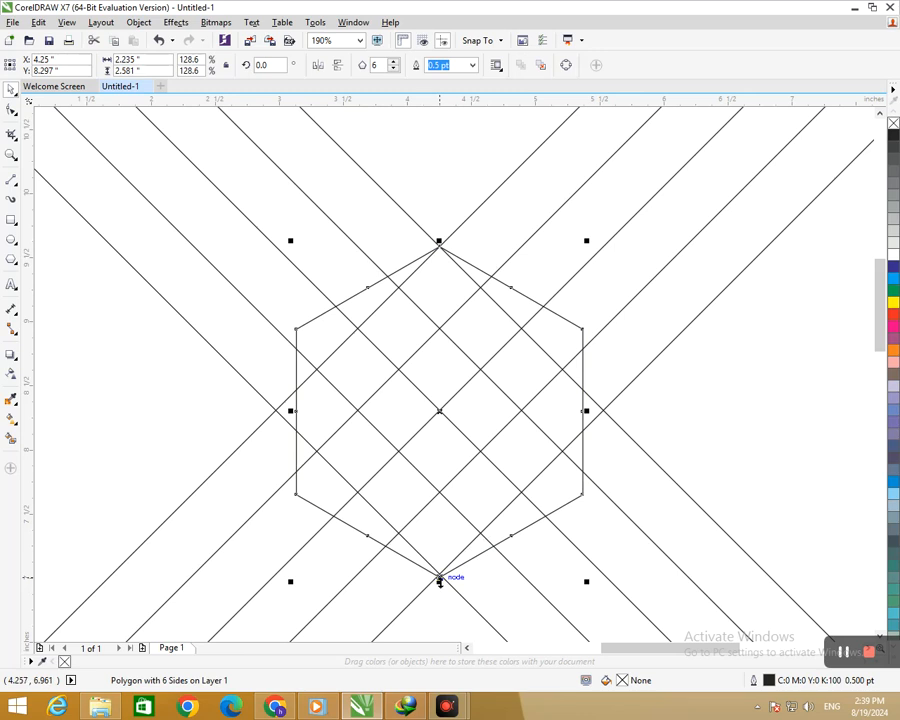
left_click_drag(587, 583, 584, 583)
left_click(428, 624)
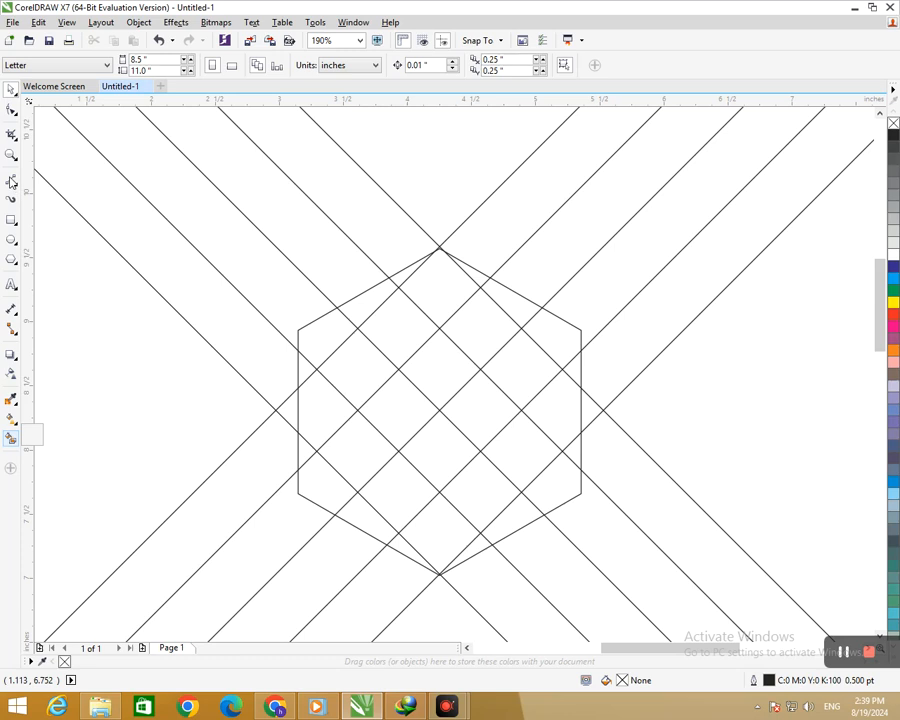
Use Virtual Segment Delete to remove the line segments crossing the grid's lower-left strip inside the hexagon.
left_click(11, 133)
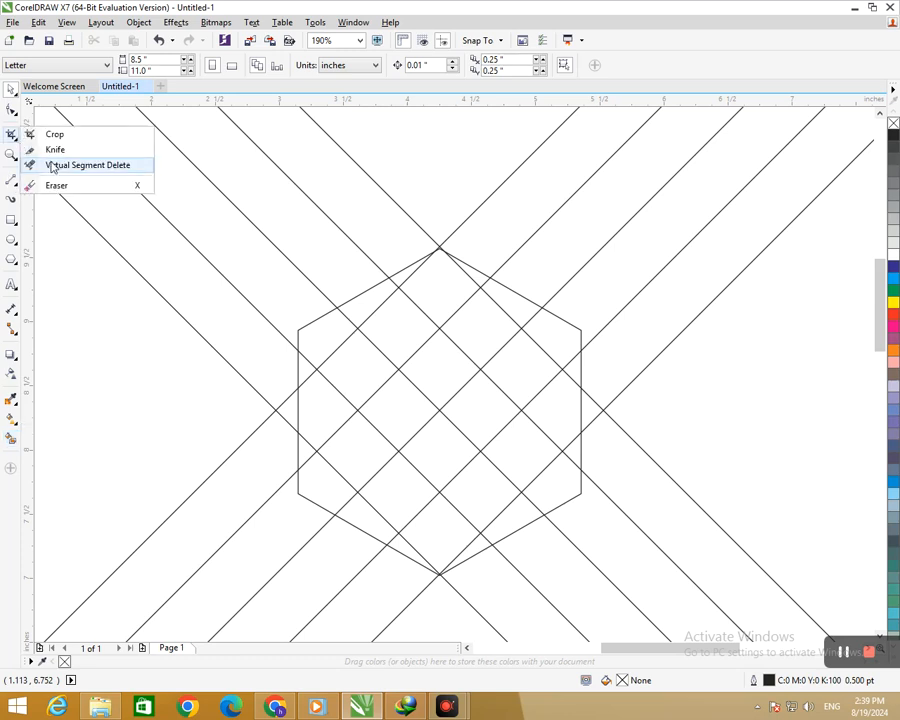
left_click(56, 165)
left_click(347, 321)
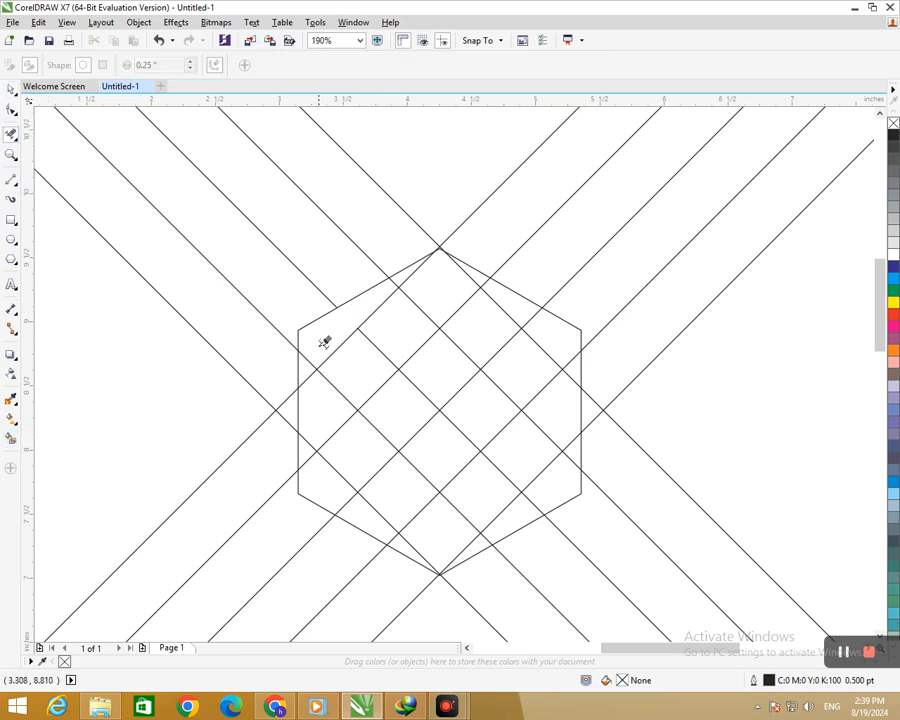
left_click(337, 429)
left_click(379, 471)
left_click(476, 546)
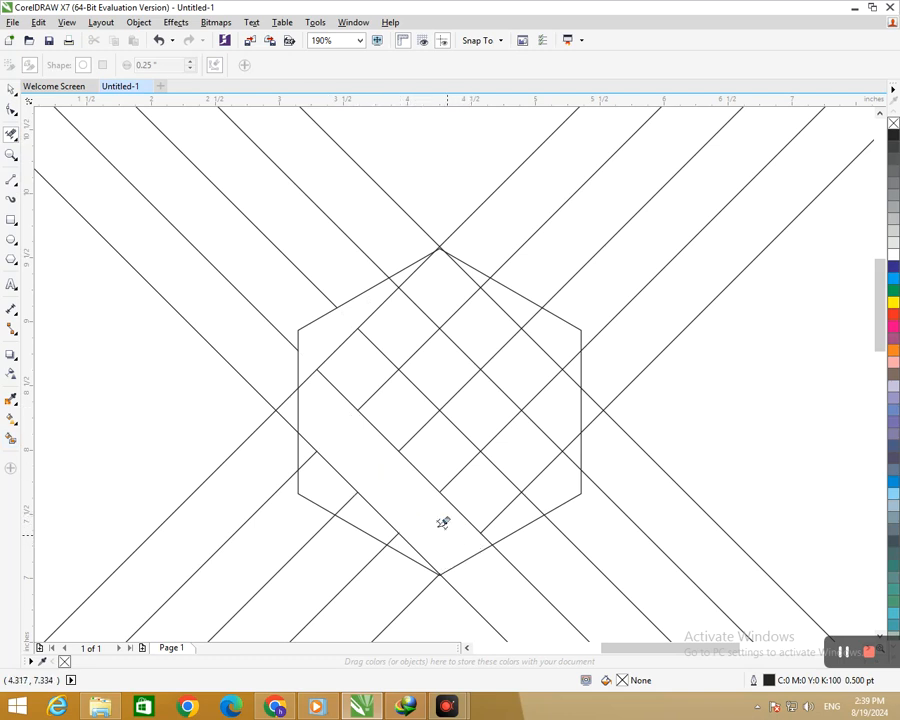
left_click(309, 376)
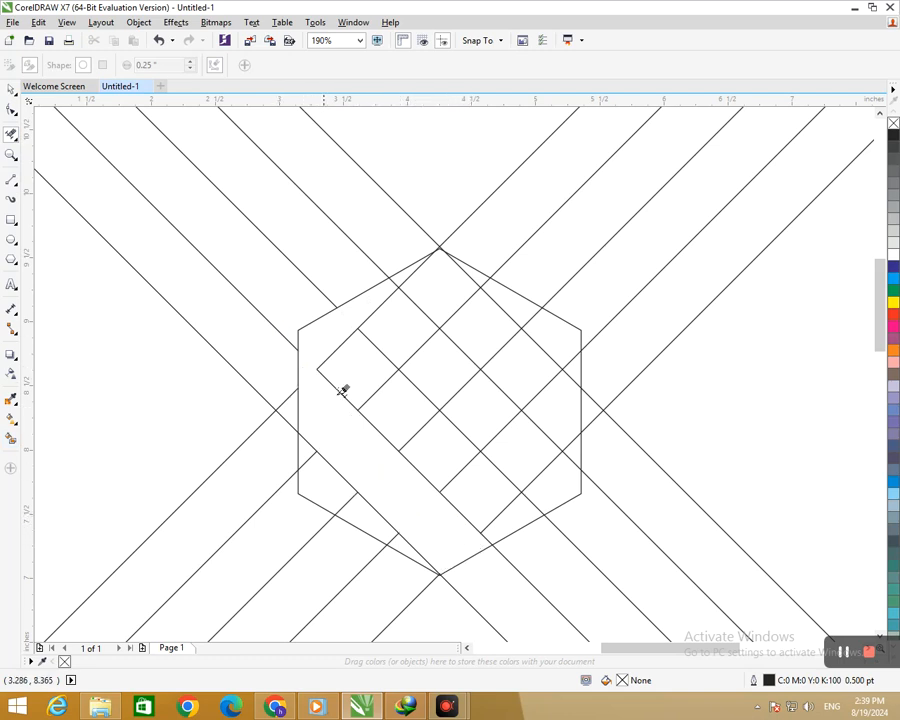
left_click(388, 279)
key("ctrl+z")
key("F2")
left_click_drag(352, 271, 481, 318)
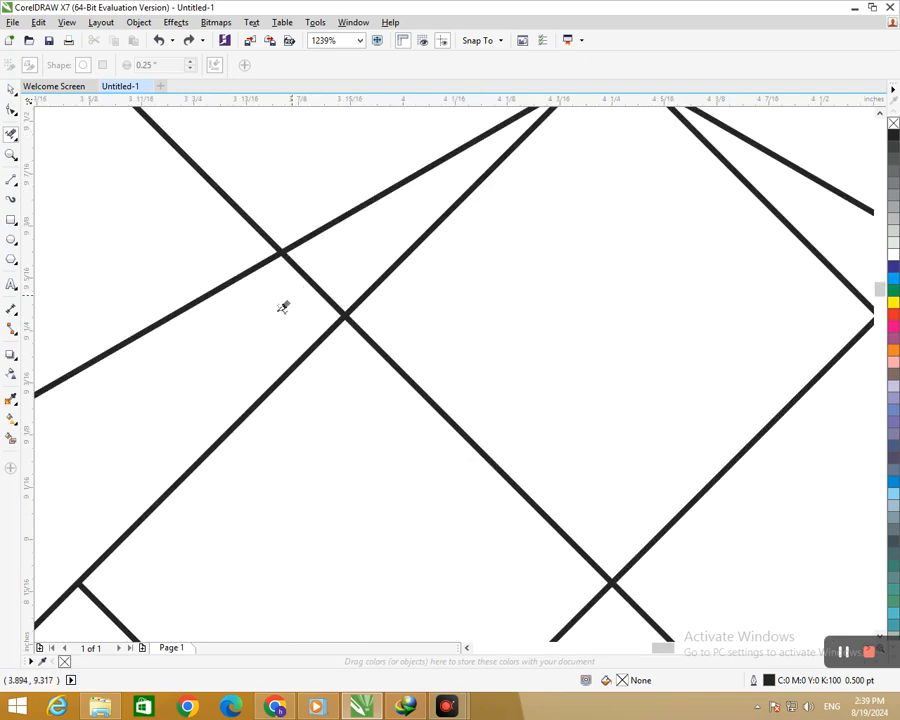
key("F3")
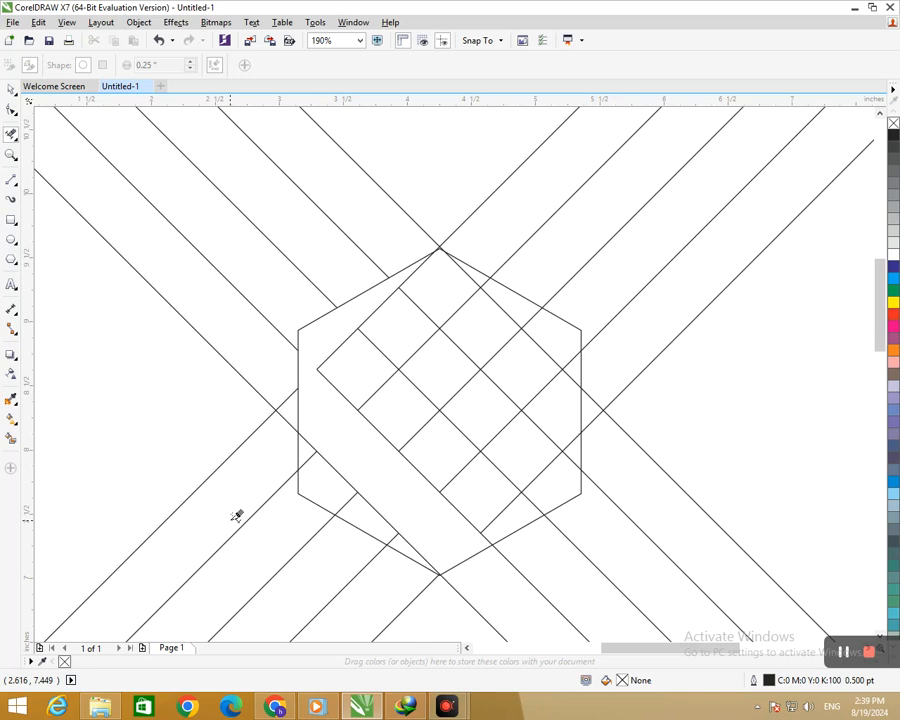
Delete the segments crossing the grid's lower-right strip and the line stubs along the hexagon's lower and right edges.
left_click(419, 552)
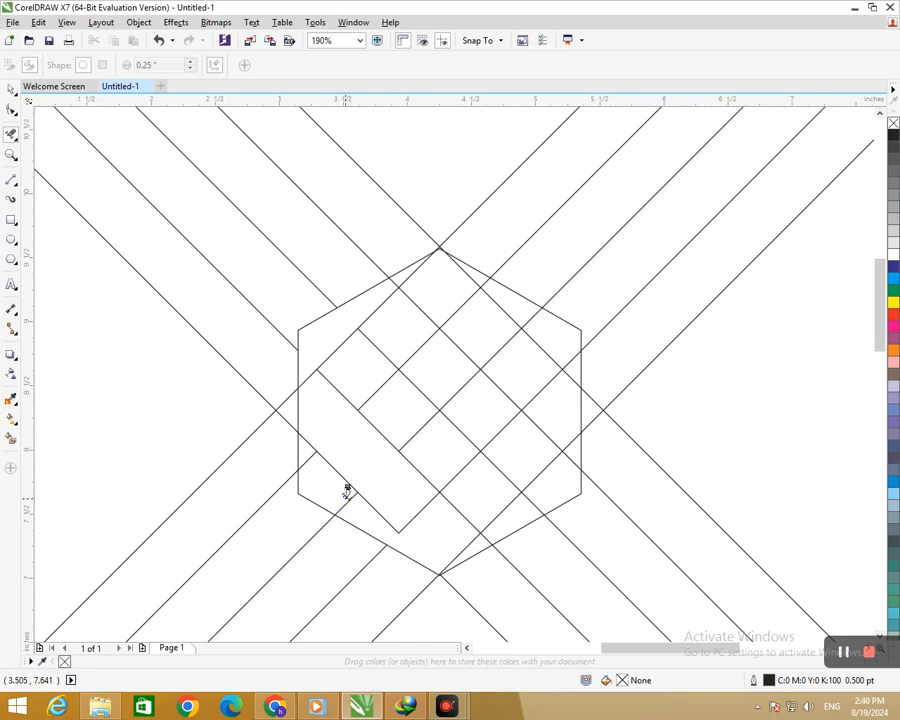
scroll(391, 392, "up", 4)
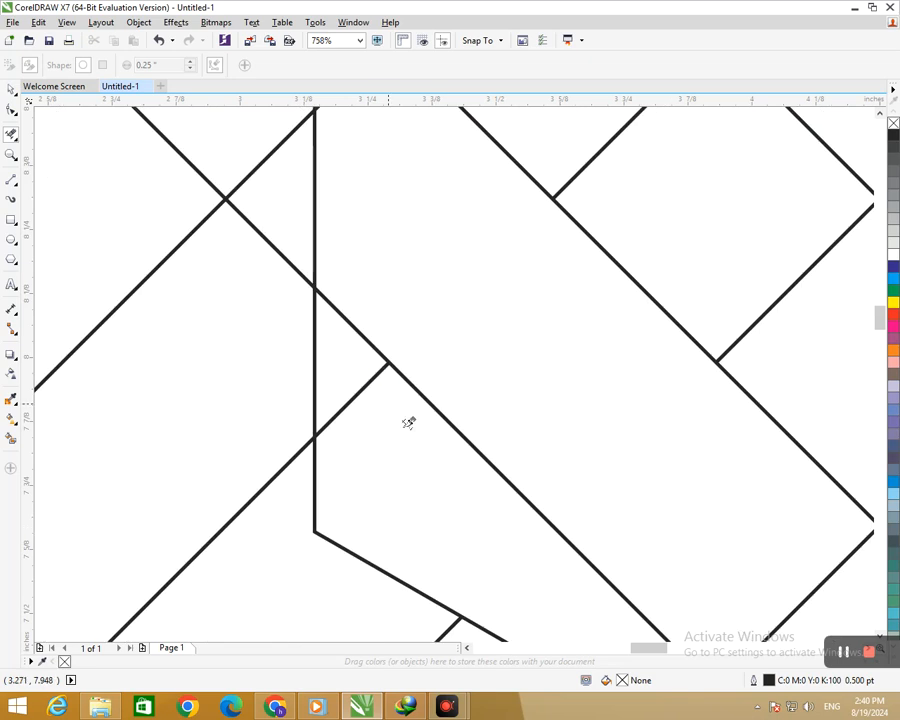
scroll(408, 423, "down", 4)
left_click(462, 510)
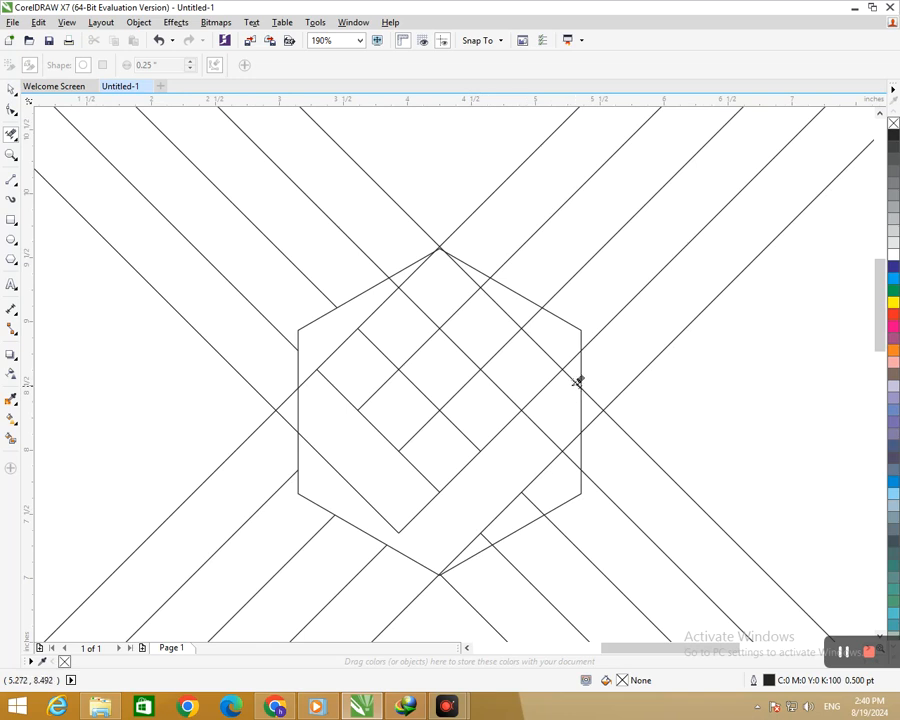
left_click(536, 502)
left_click(540, 383)
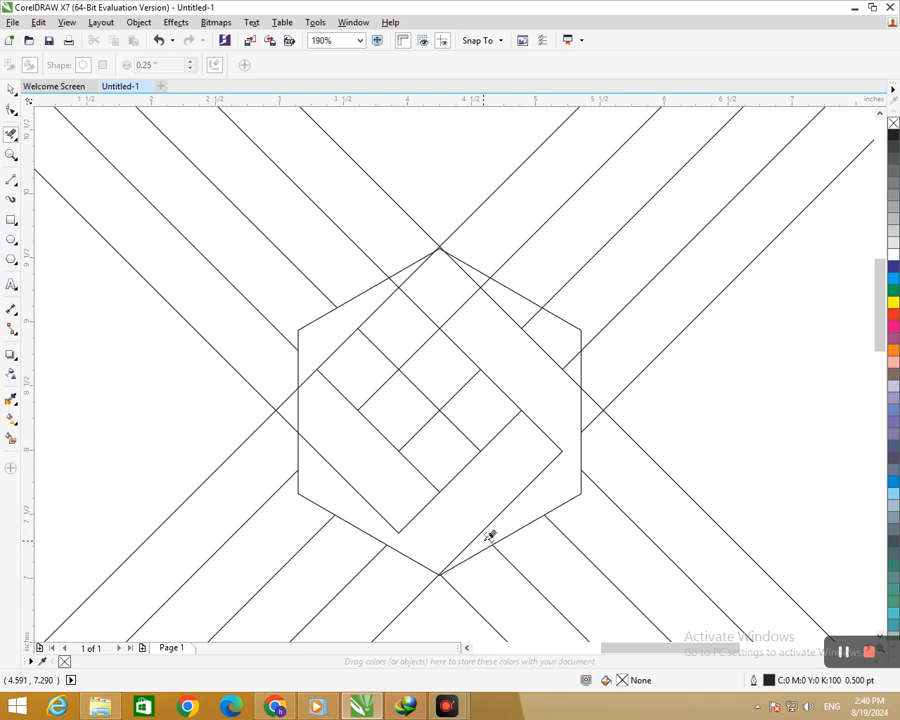
Delete the segments crossing the grid's upper strips and the stubs at the hexagon's upper-right edge, leaving interlocking bands around the centre.
left_click(530, 316)
scroll(394, 405, "up", 3)
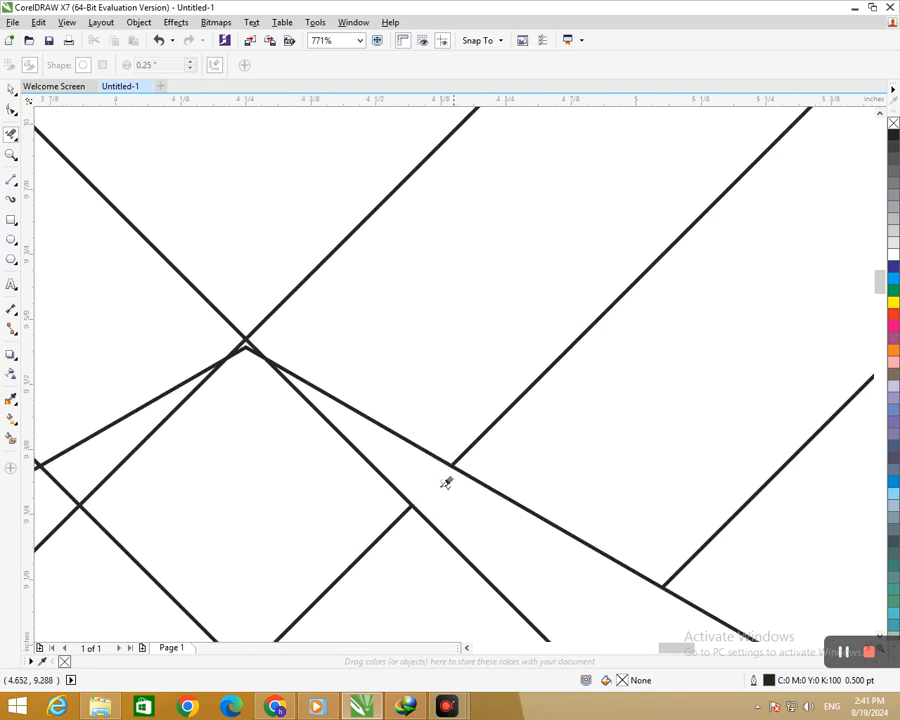
scroll(446, 285, "down", 3)
left_click(365, 293)
key("ctrl+z")
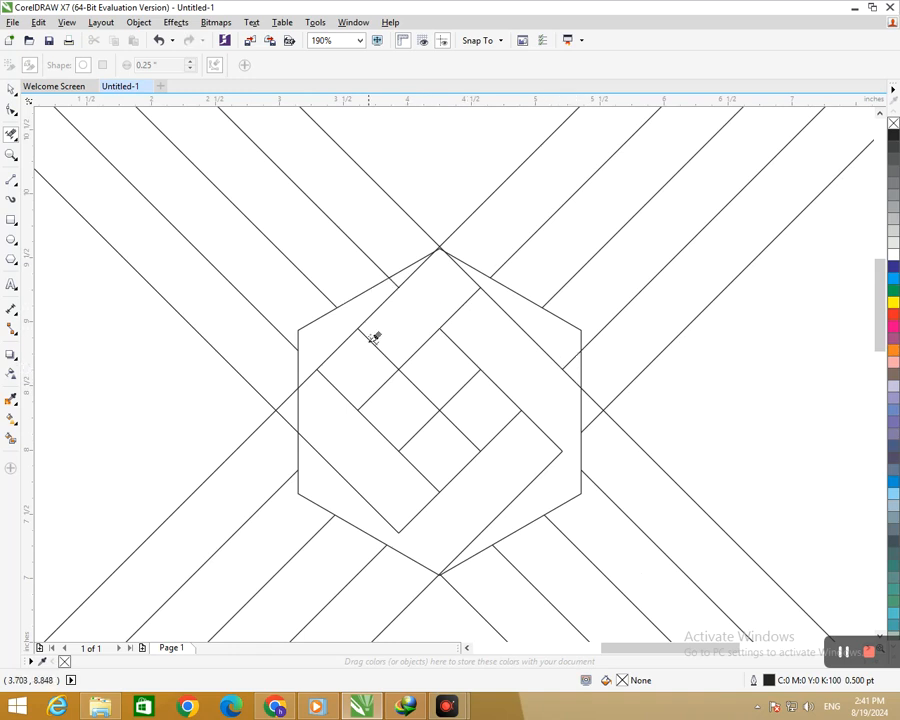
left_click(477, 273)
left_click(378, 346)
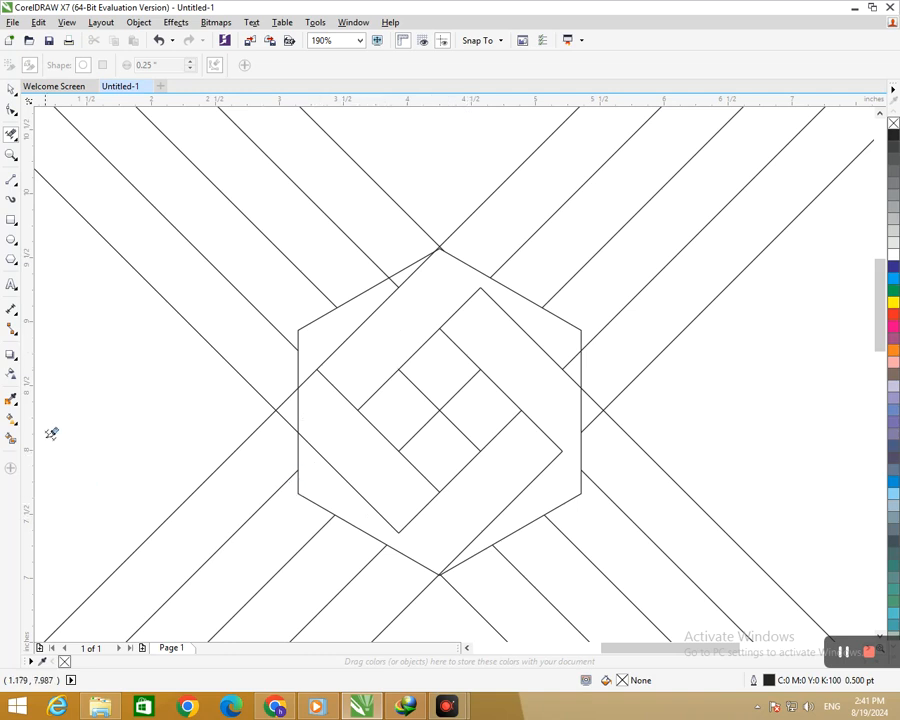
Smart Fill the hexagon's bottom, right and top bands with blue-gray C:40 M:20 Y:0 K:40 and a 0.5 pt outline.
left_click(10, 440)
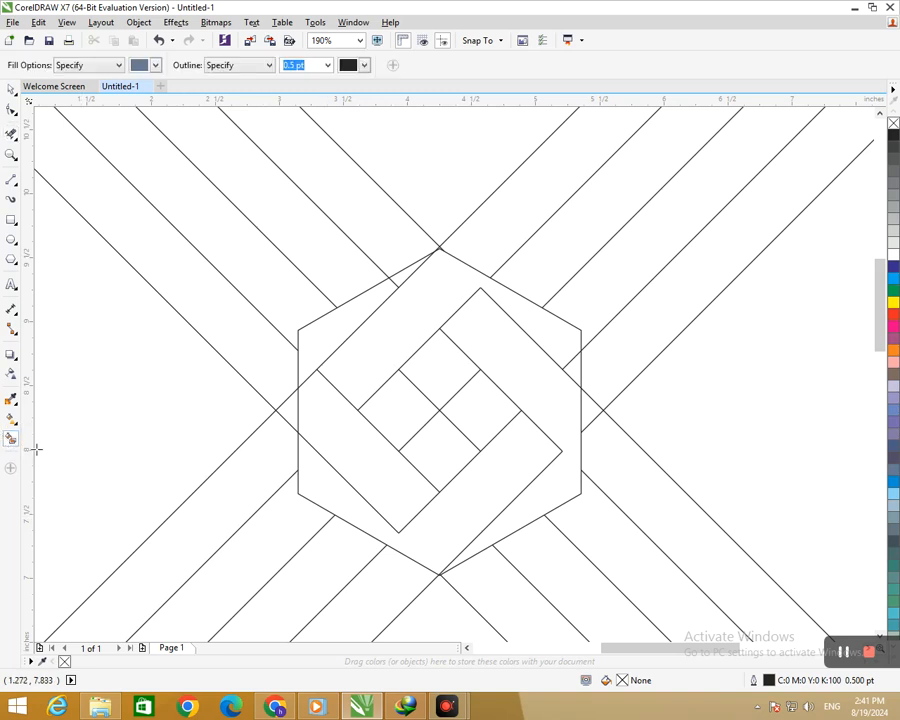
left_click(350, 495)
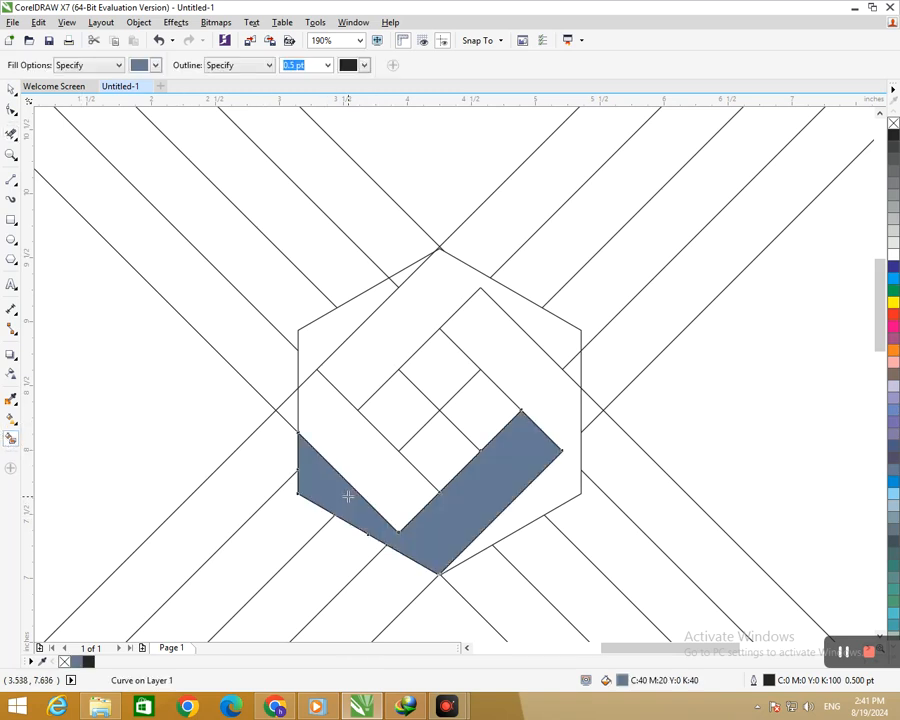
left_click(533, 387)
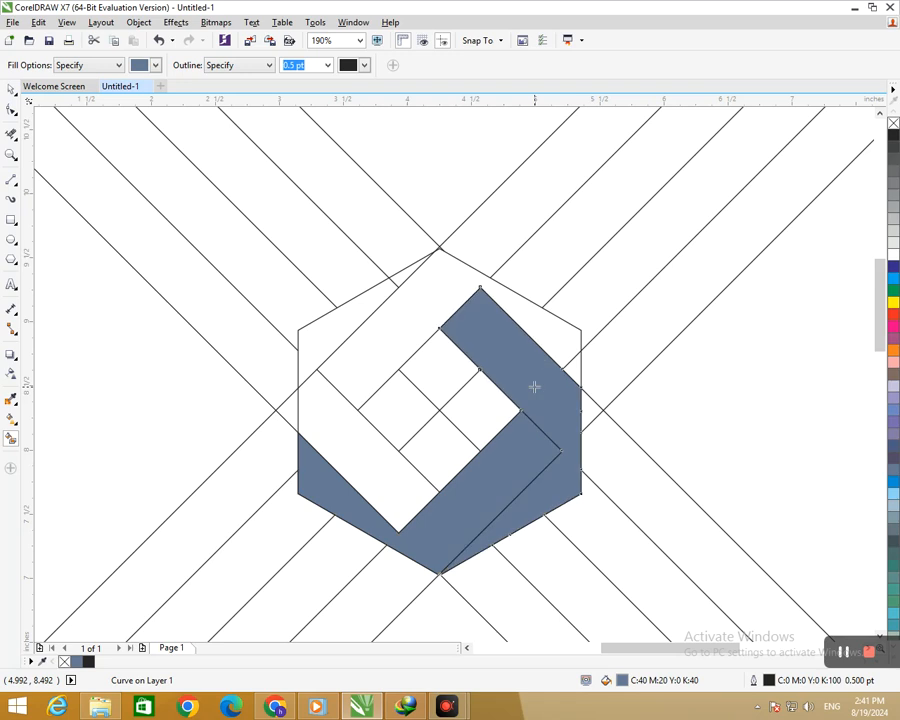
left_click(391, 335)
left_click(378, 460)
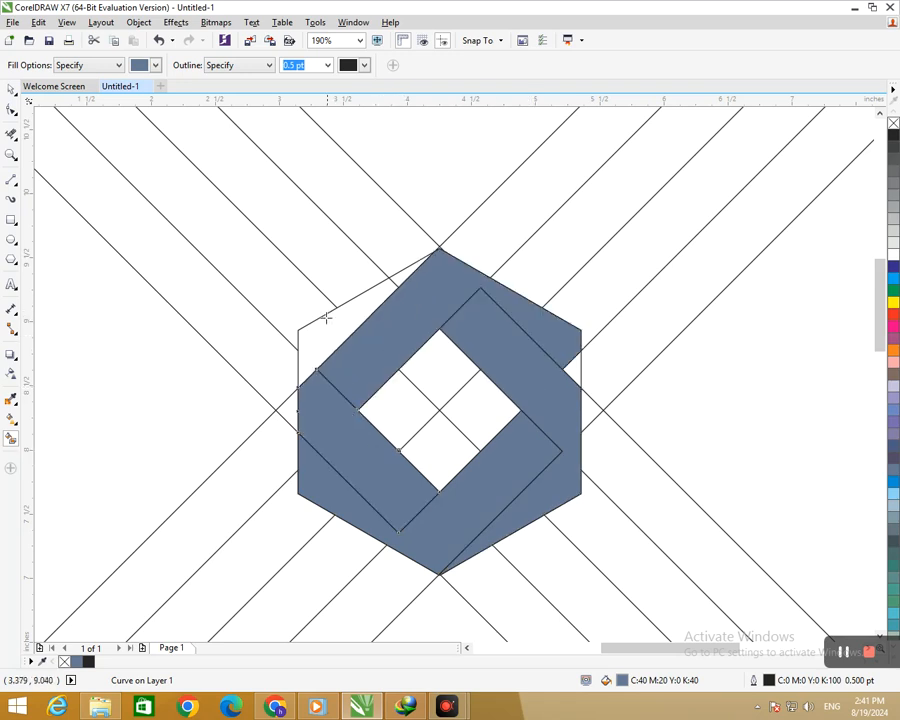
left_click(322, 352)
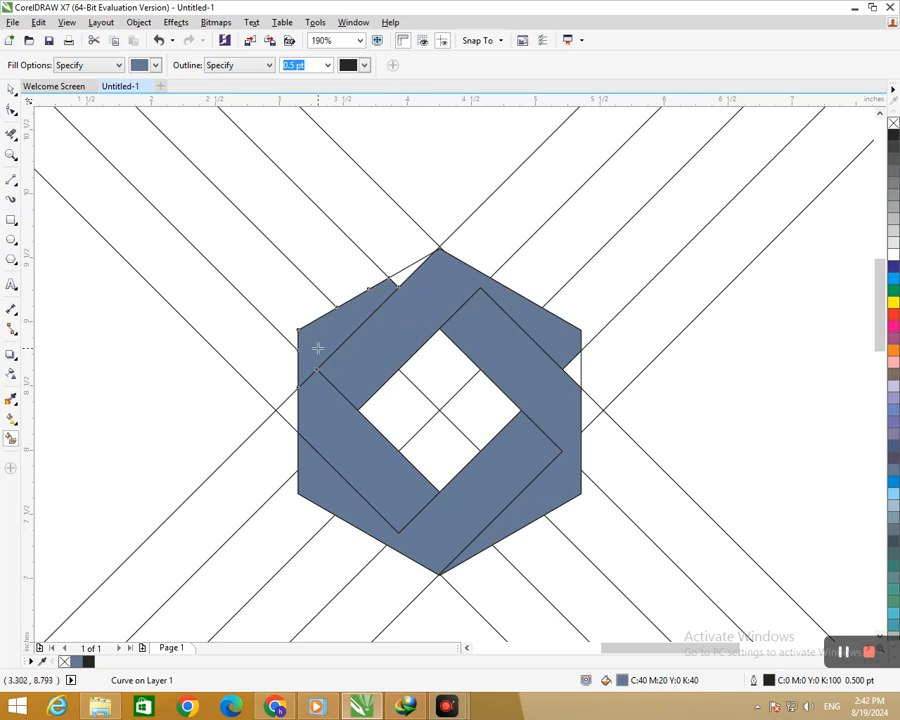
key("ctrl+z")
key("ctrl+z")
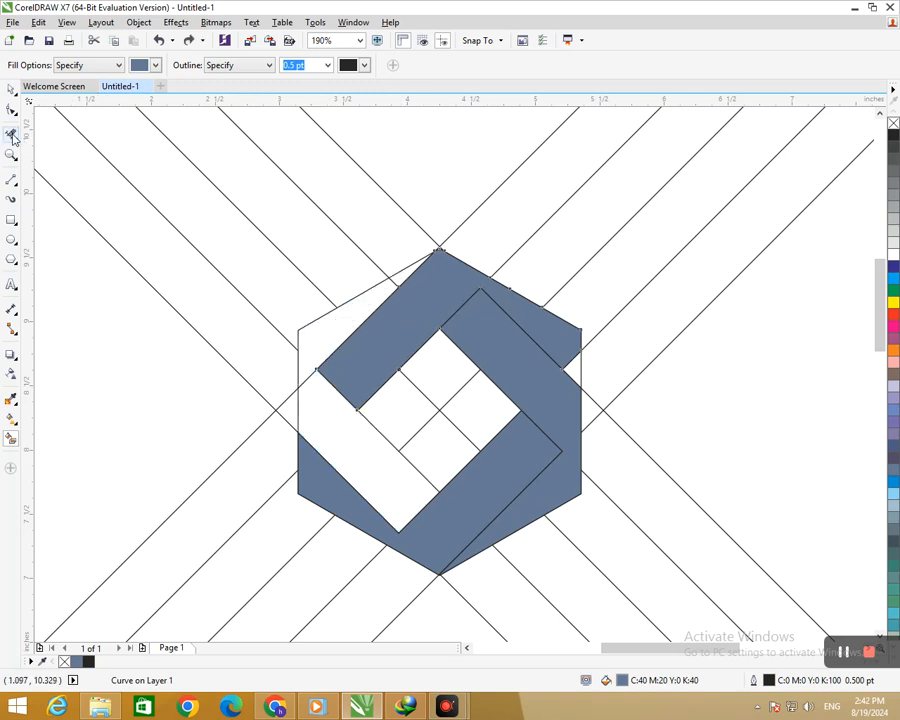
Delete the leftover line stubs at the top band's lower-left corner and the hexagon's upper-left edge with Virtual Segment Delete.
key("x")
scroll(392, 424, "up", 5)
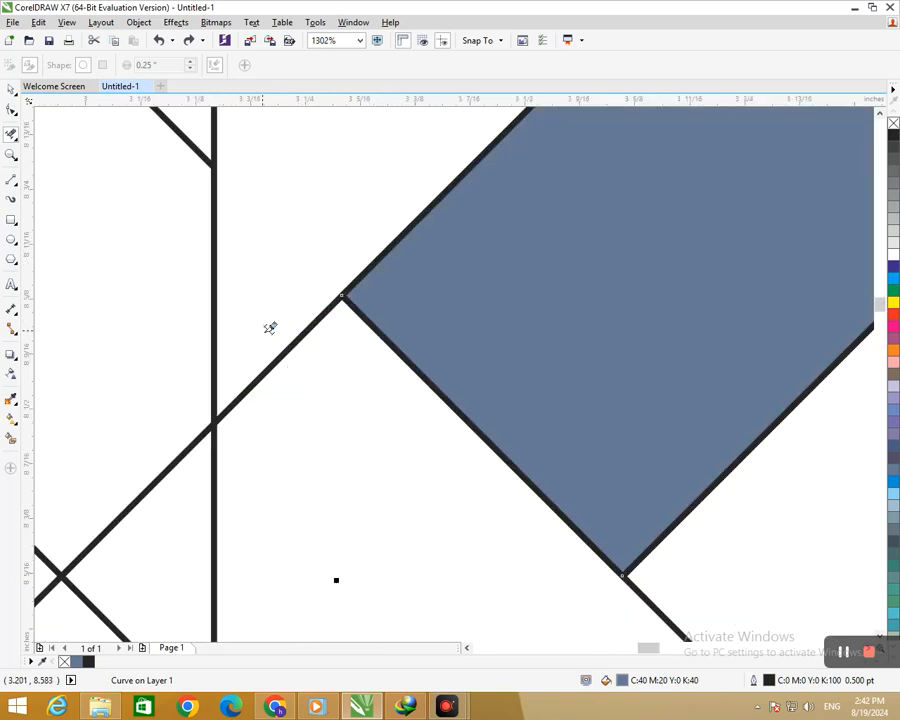
scroll(287, 313, "down", 5)
scroll(416, 279, "up", 5)
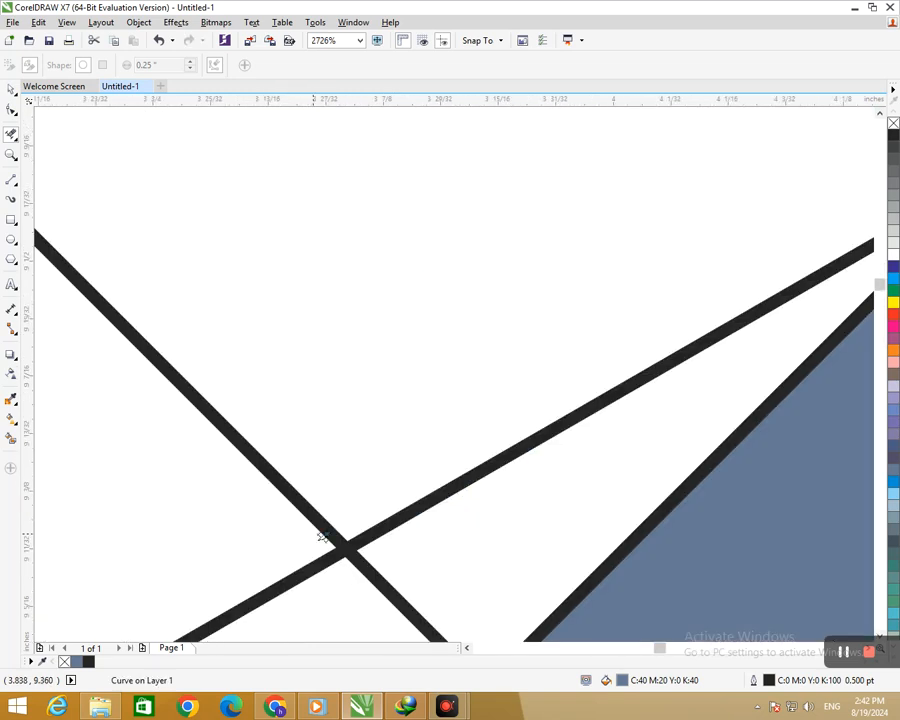
left_click(368, 569)
scroll(283, 428, "down", 5)
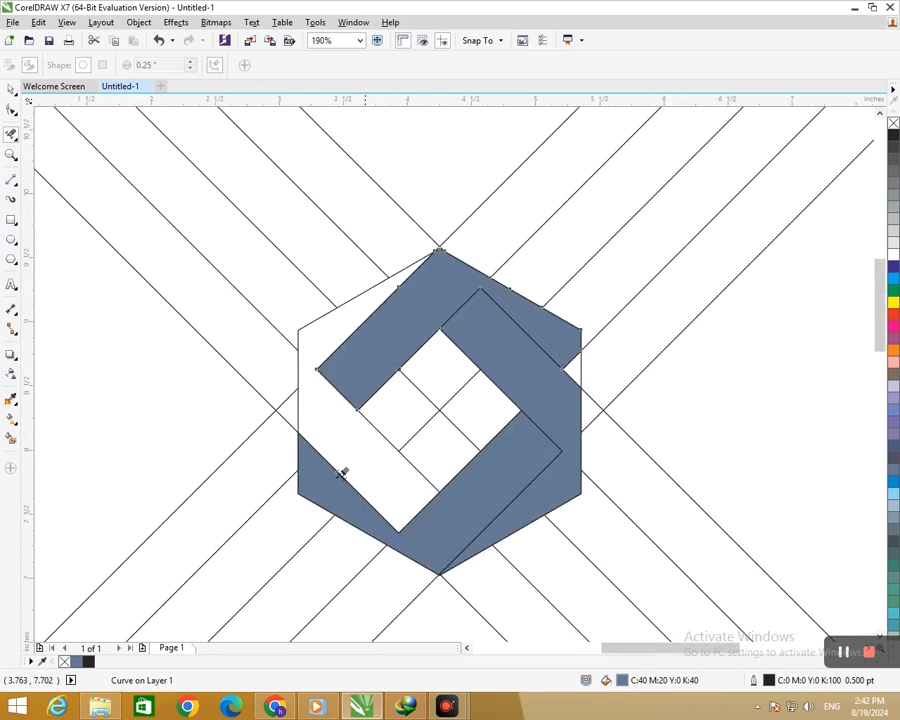
Smart Fill the hexagon's left band and the small triangle at its right edge with blue-gray C:40 M:20 Y:0 K:40.
left_click(9, 439)
left_click(10, 439)
left_click(10, 88)
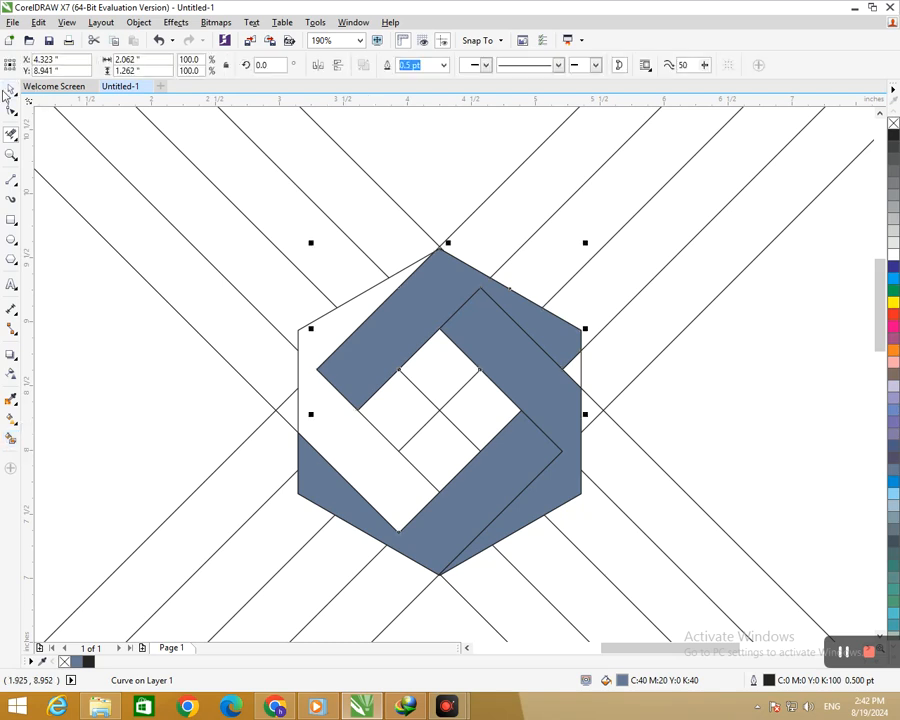
left_click(141, 407)
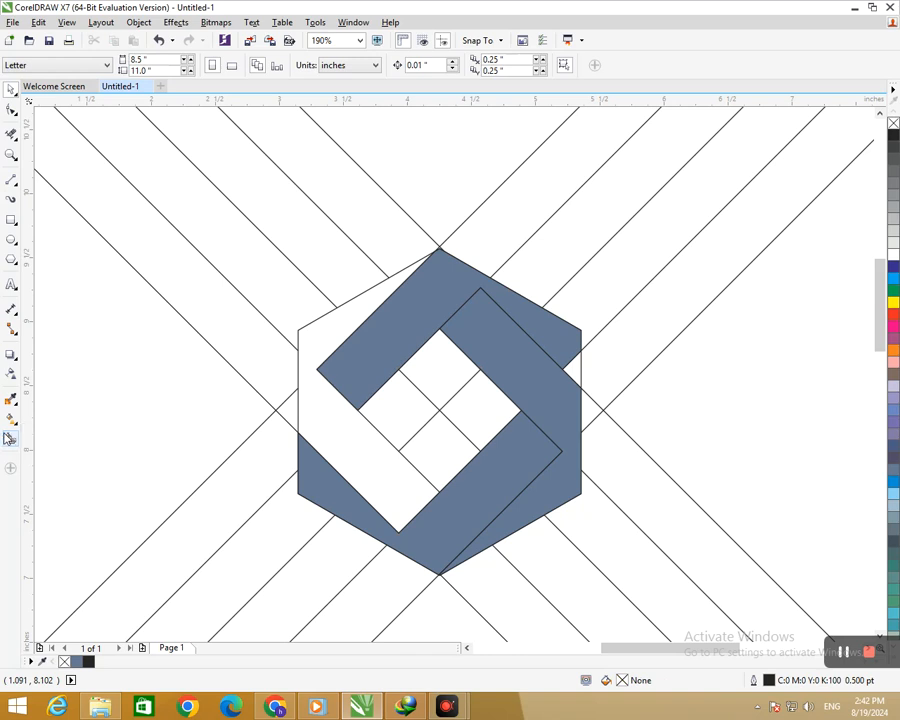
left_click(8, 438)
left_click(322, 435)
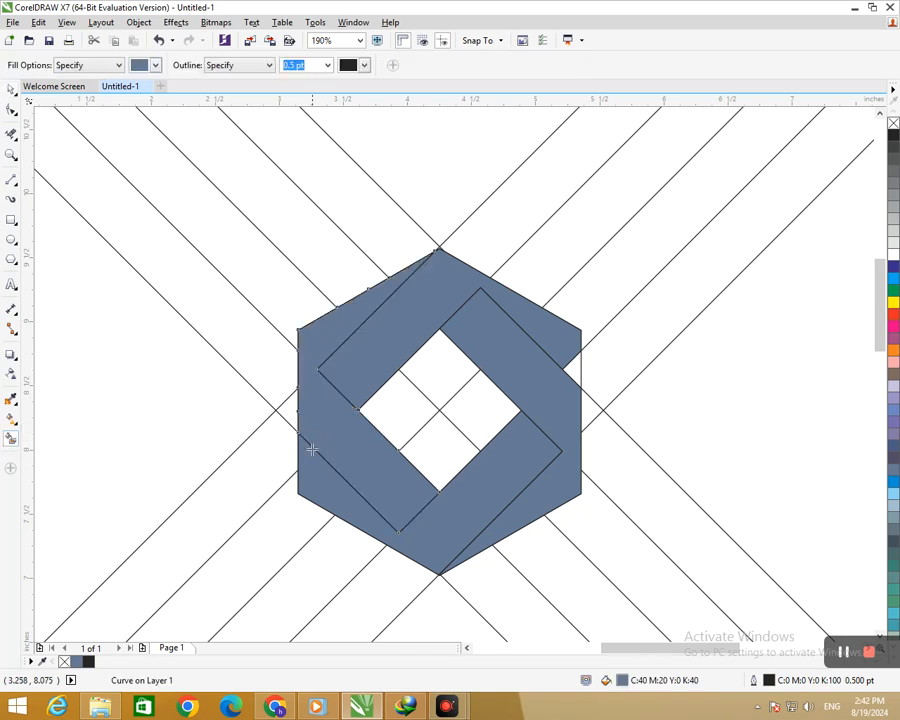
left_click(574, 362)
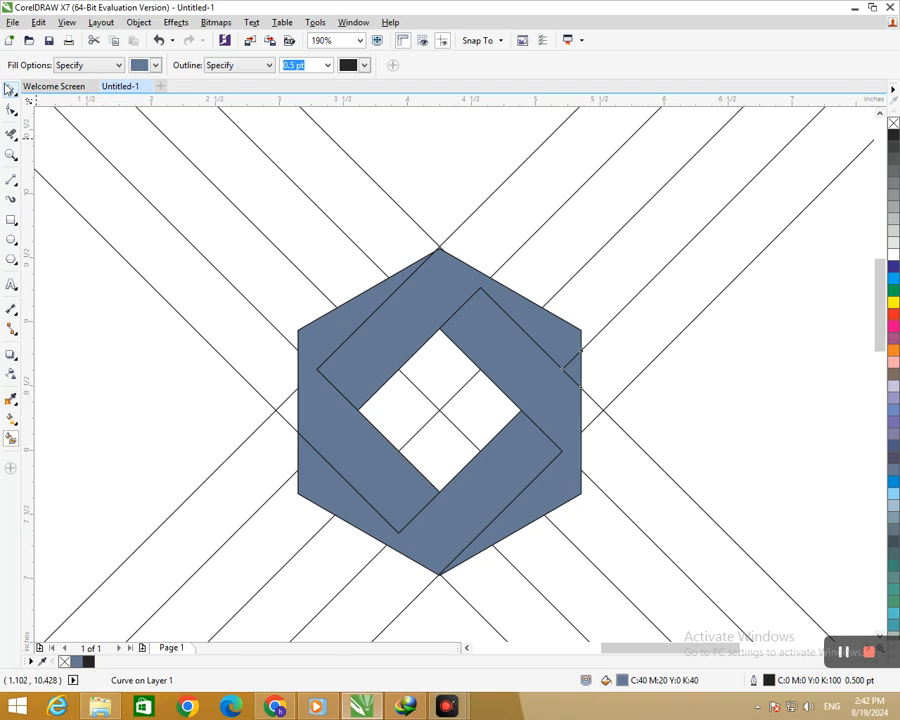
Weld the small triangle at the hexagon's right edge to the top band.
left_click(12, 93)
left_click(608, 376)
left_click(576, 398)
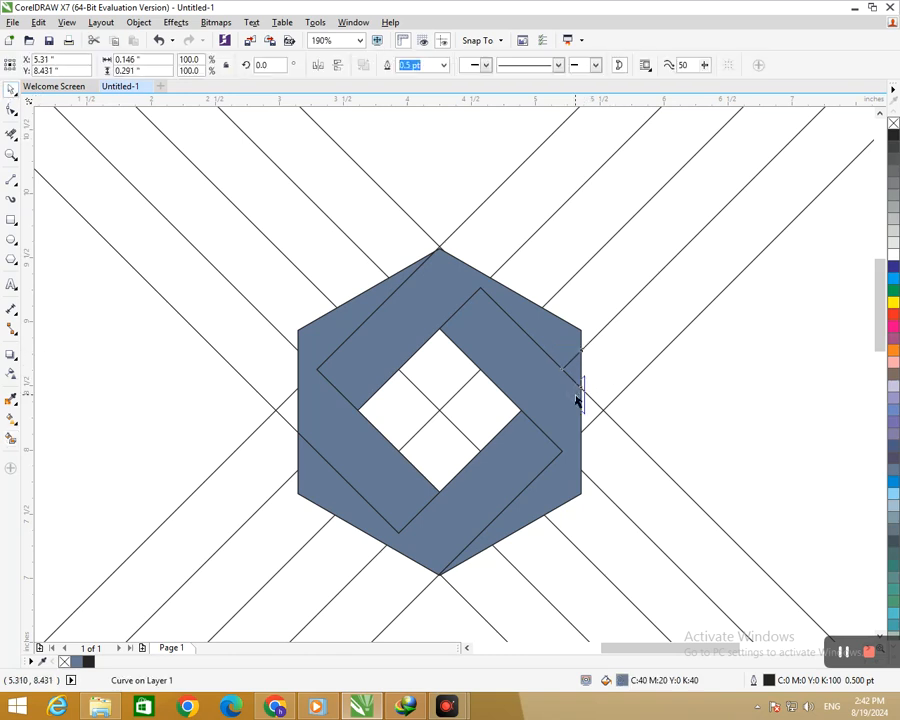
left_click(521, 293, "shift")
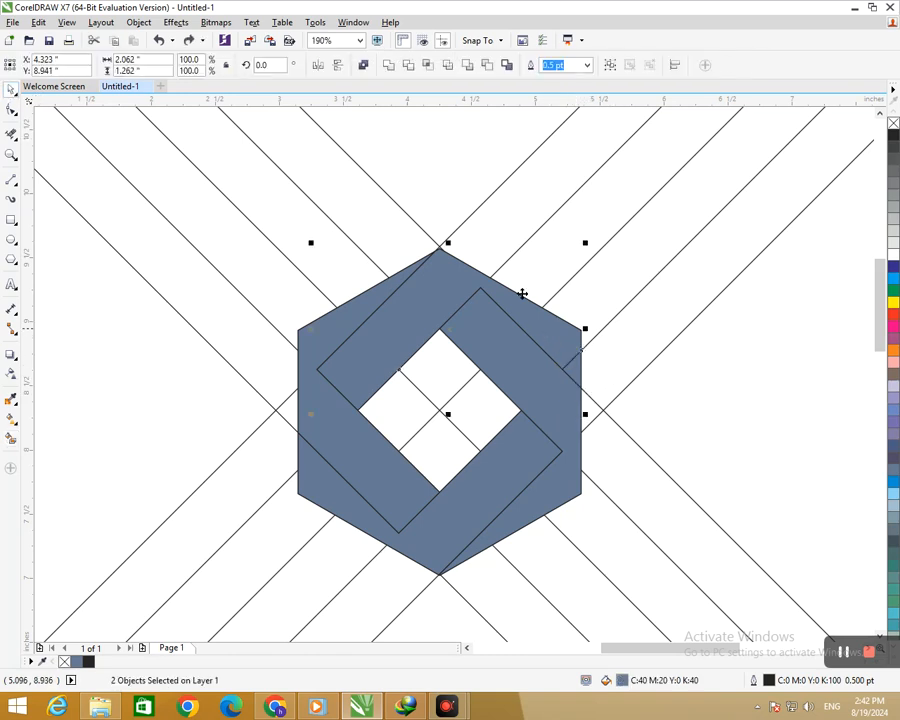
left_click(389, 68)
left_click(436, 159)
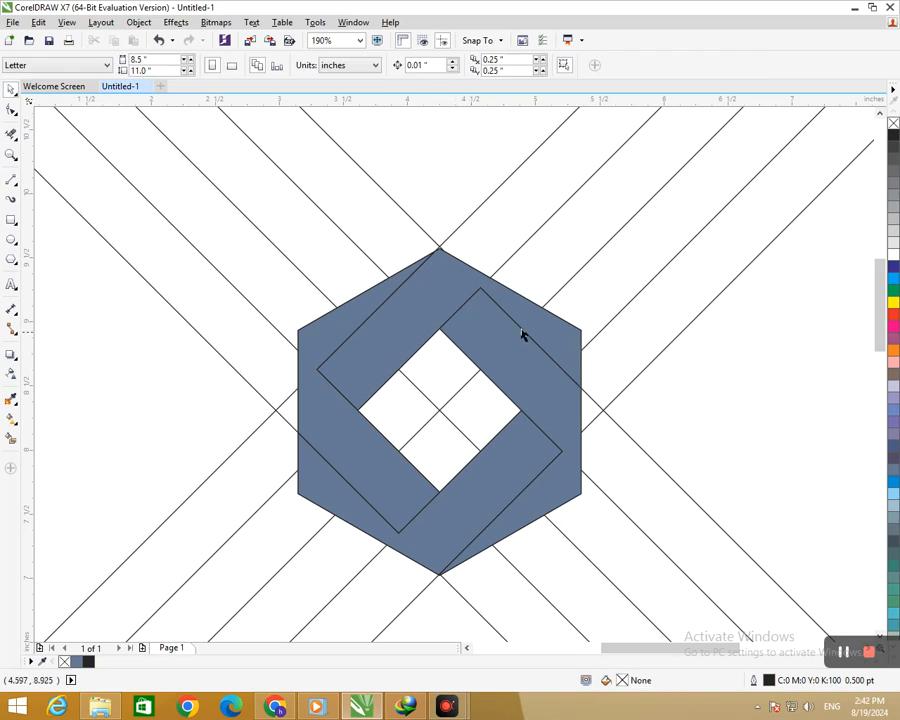
Move the filled hexagon pieces off the line grid to the blank area right of the page.
scroll(367, 315, "down", 3)
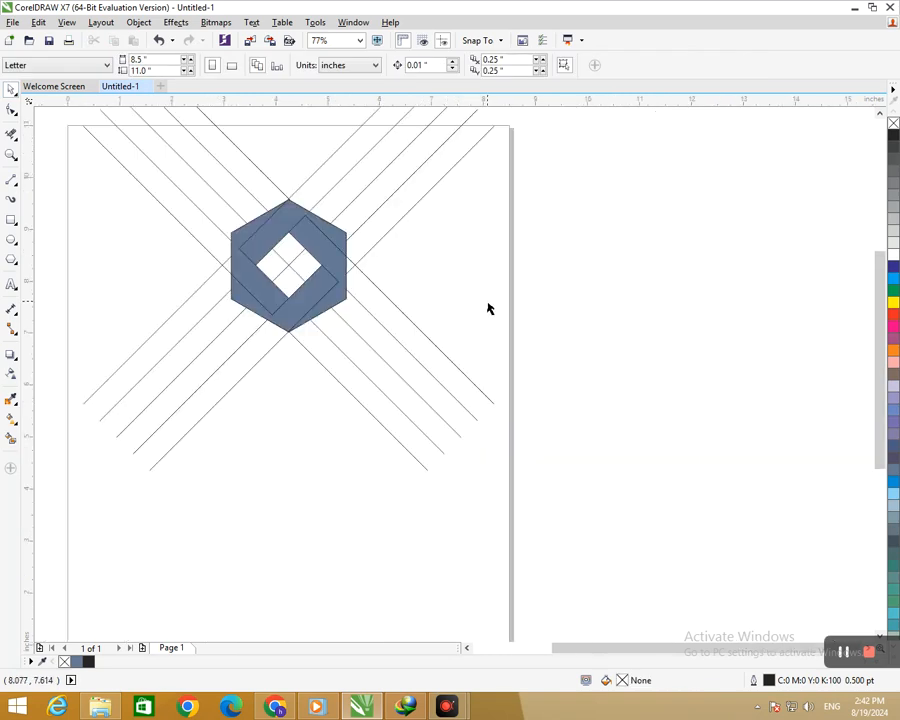
left_click_drag(296, 396, 462, 287)
left_click_drag(474, 181, 173, 358)
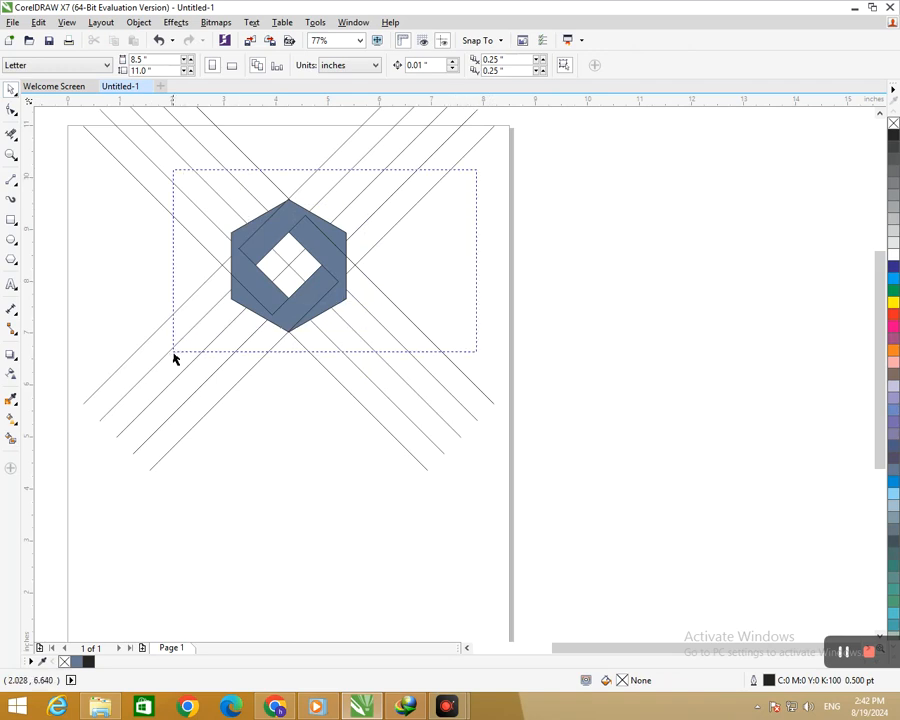
left_click_drag(255, 285, 644, 283)
left_click(640, 437)
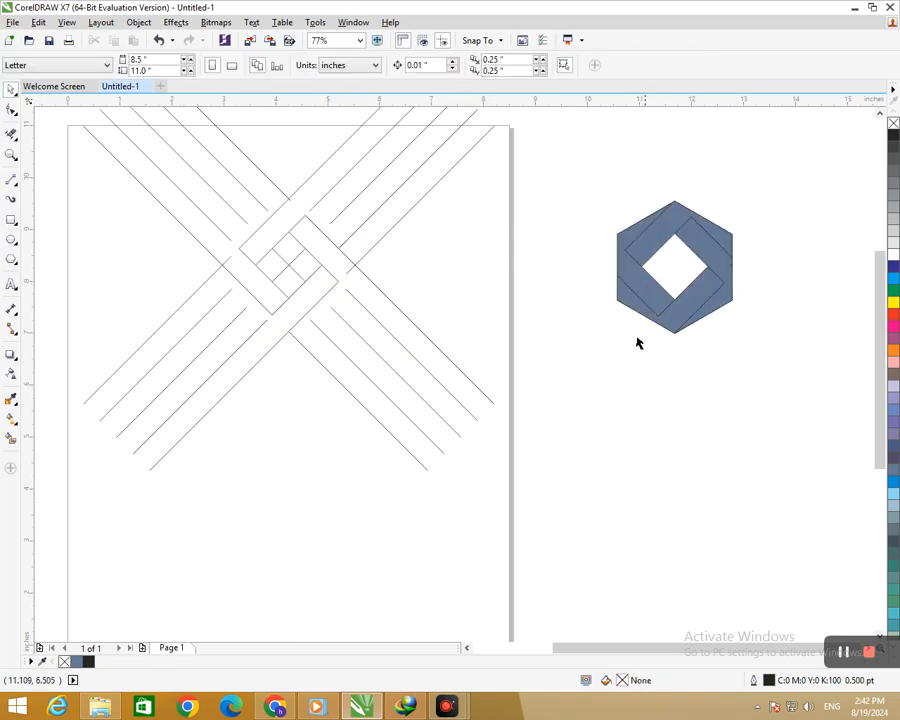
Delete the leftover grid lines on the page and group the pieces of the filled hexagon.
scroll(587, 293, "down", 3)
left_click_drag(181, 185, 526, 418)
key("Delete")
left_click_drag(504, 253, 640, 412)
key("ctrl+g")
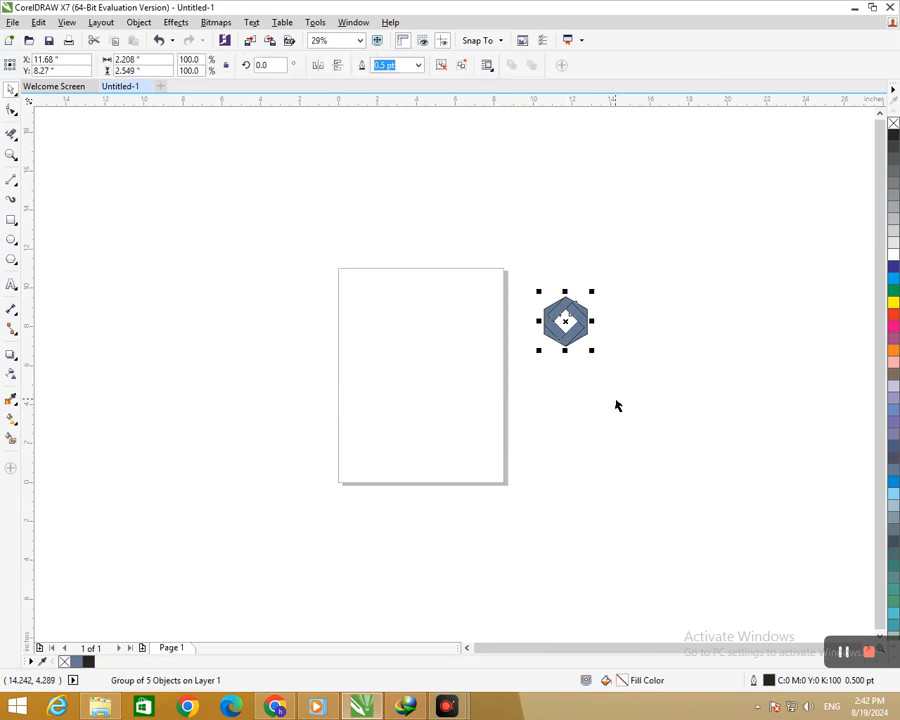
Move the hexagon group beyond the page's upper-left corner and enlarge it proportionally to about 127.6%.
left_click(570, 346)
left_click_drag(573, 341, 127, 233)
left_click(139, 255)
key("F2")
left_click_drag(86, 179, 182, 265)
left_click_drag(383, 392, 589, 585)
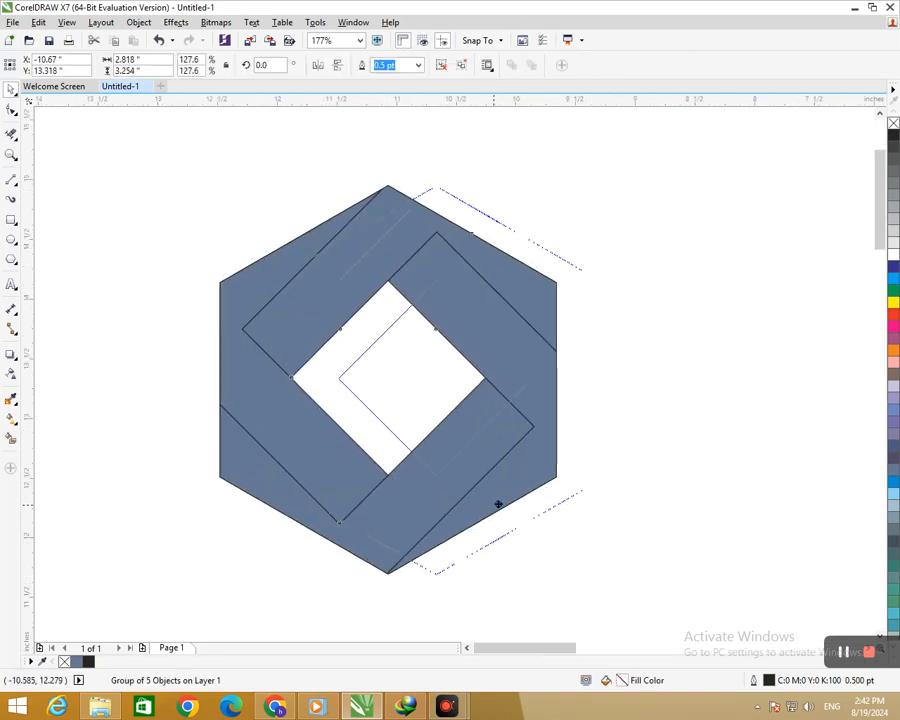
left_click(592, 502)
left_click(585, 426)
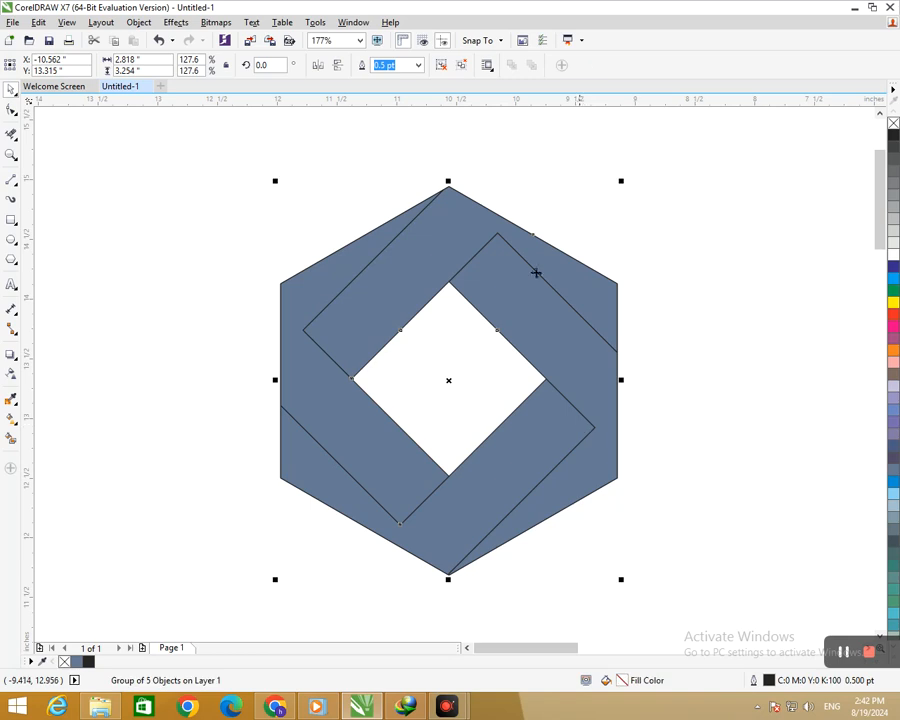
Ungroup the hexagon and fill its top band with yellow.
left_click(462, 65)
left_click(554, 146)
left_click_drag(554, 257, 578, 305)
key("ctrl+z")
left_click(894, 302)
Fill the hexagon's right band with purple and its left band with cyan.
left_click_drag(621, 424, 625, 455)
key("ctrl+z")
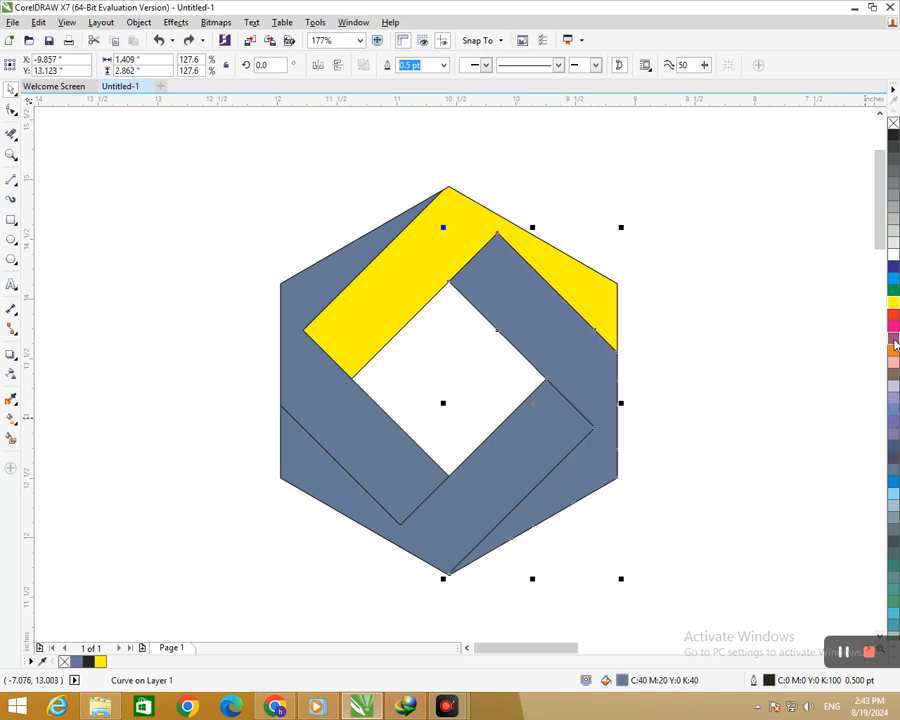
left_click(893, 340)
left_click(755, 476)
left_click_drag(370, 450, 332, 448)
key("ctrl+z")
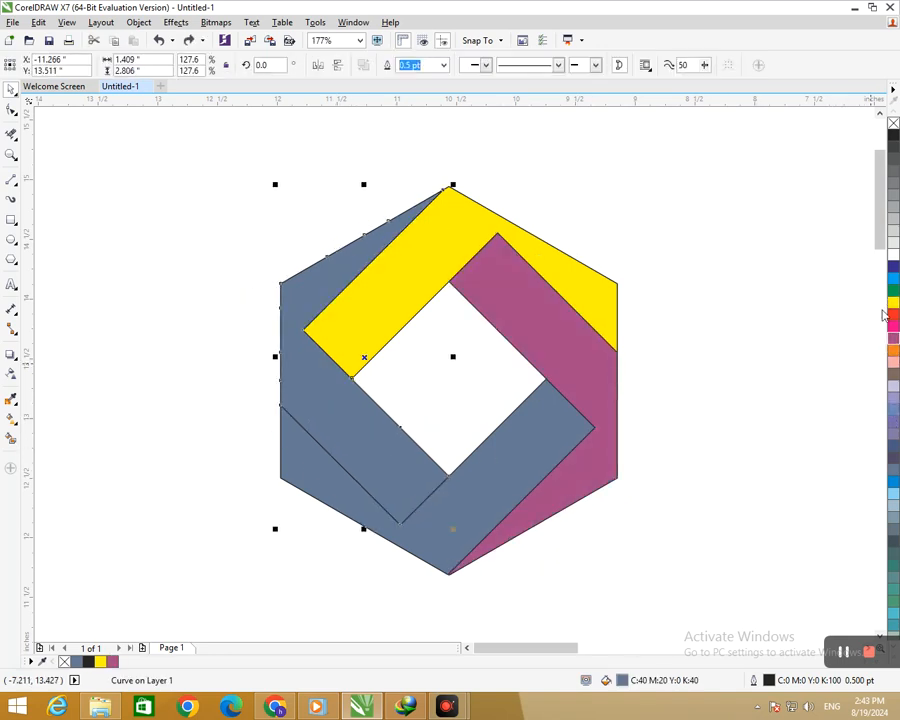
left_click(893, 280)
key("Escape")
Fill the hexagon's bottom band with red.
left_click(474, 526)
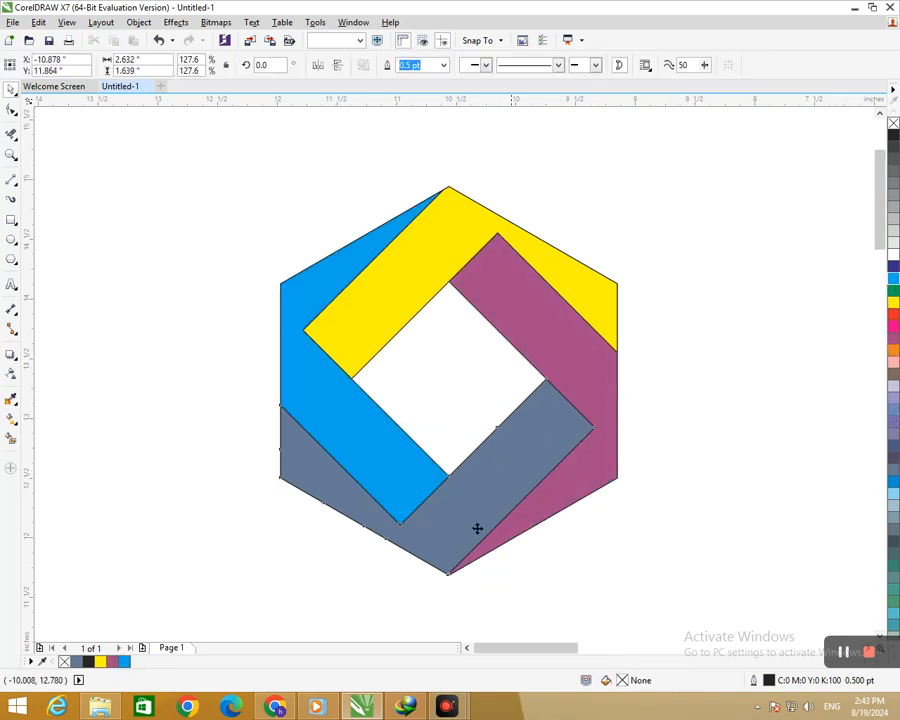
left_click(893, 301)
left_click(893, 279)
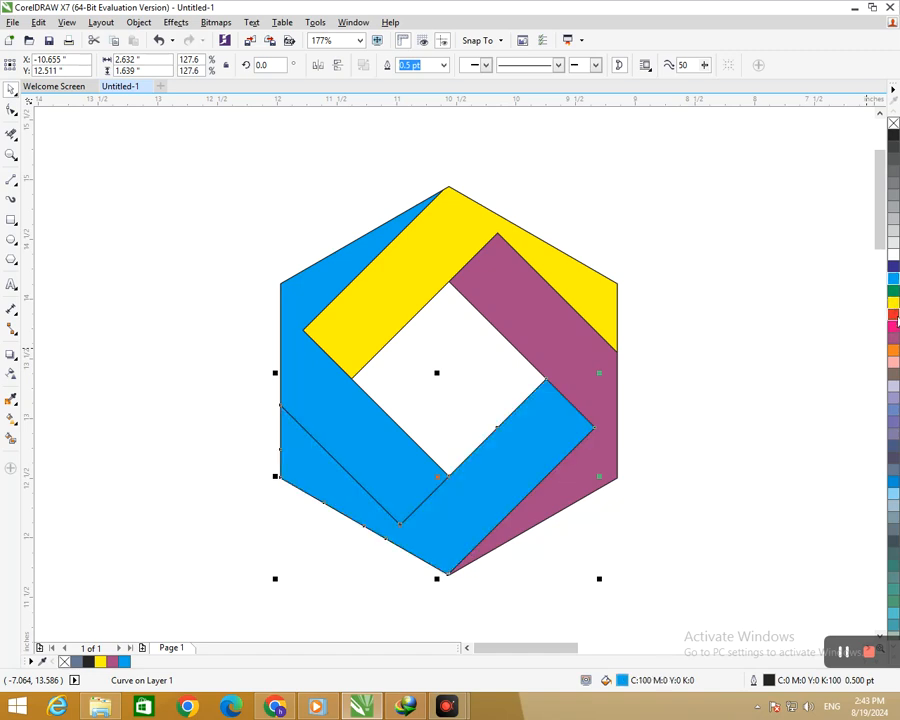
left_click(893, 314)
left_click(795, 428)
Select all the hexagon pieces and enlarge them proportionally to about 3.25 by 3.76 inches.
key("z")
scroll(458, 378, "down", 5)
left_click_drag(84, 177, 193, 279)
left_click_drag(157, 173, 645, 588)
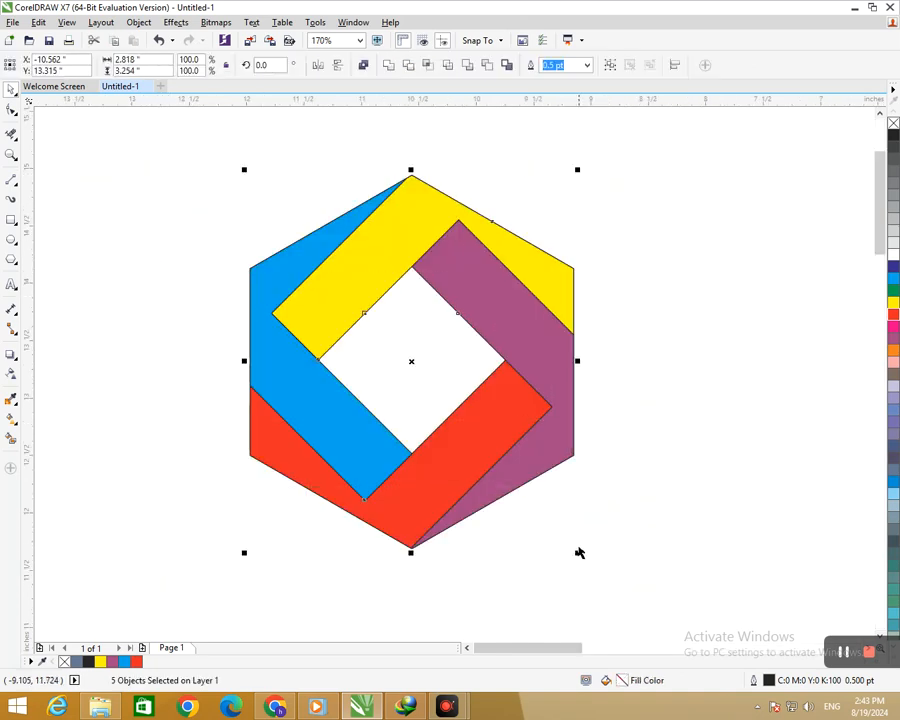
left_click_drag(579, 553, 595, 571)
left_click_drag(450, 482, 481, 505)
left_click(590, 605)
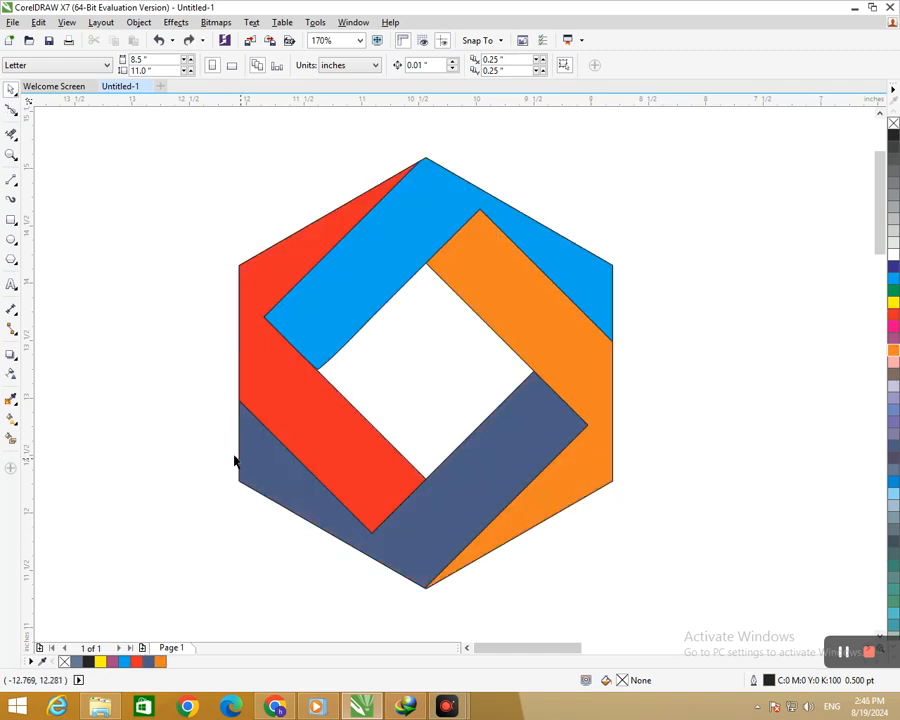
Apply a linear fountain fill along the left band from just above its upper tip to its lower end, with Green at both ends.
left_click_drag(305, 462, 217, 406)
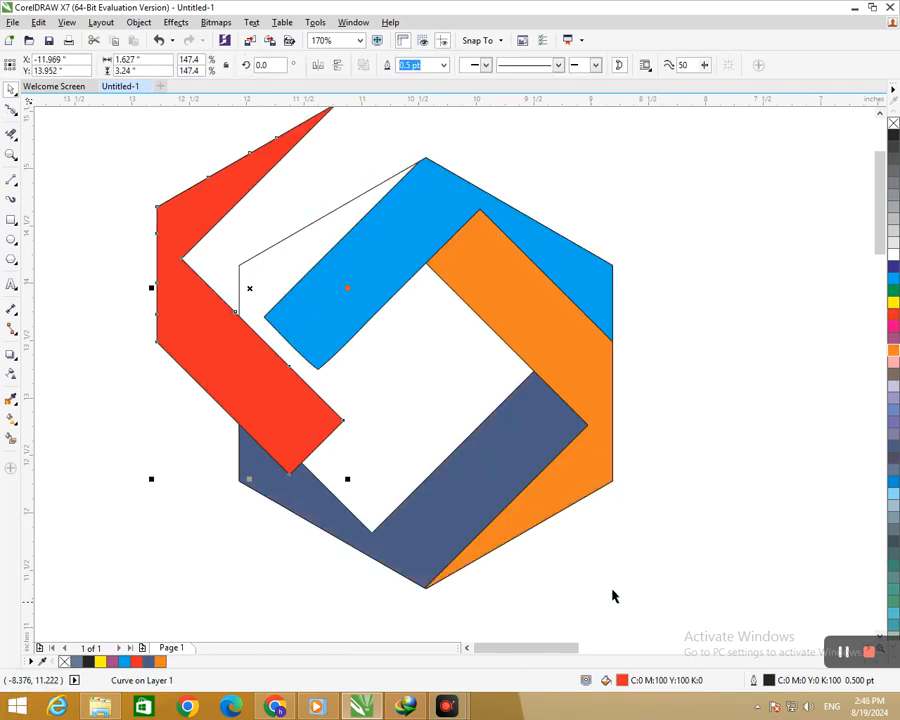
key("ctrl+z")
left_click(18, 430)
left_click(70, 415)
left_click_drag(386, 180, 362, 530)
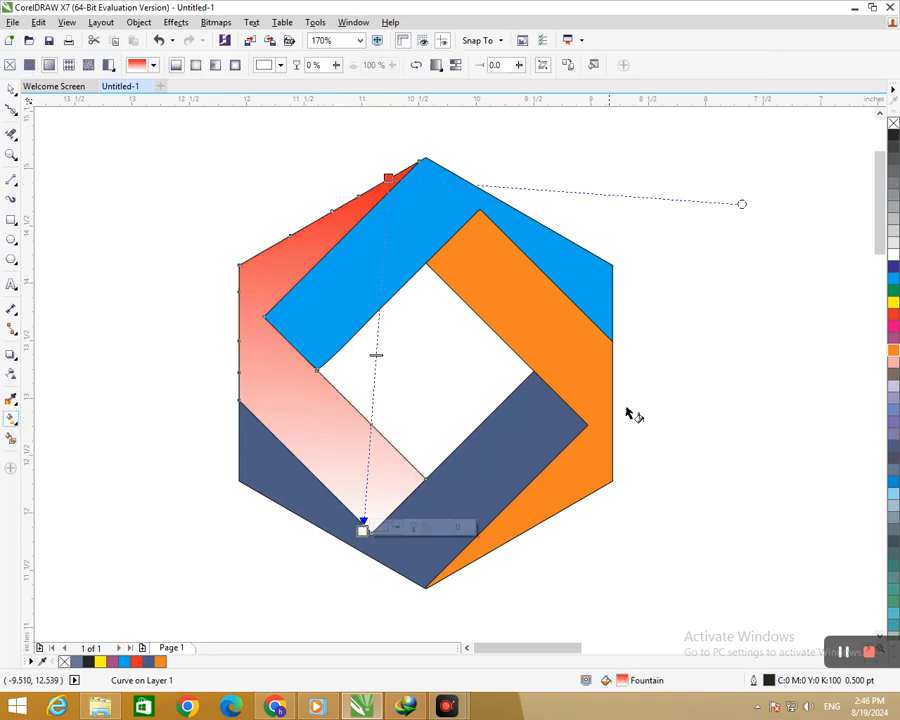
left_click(894, 291)
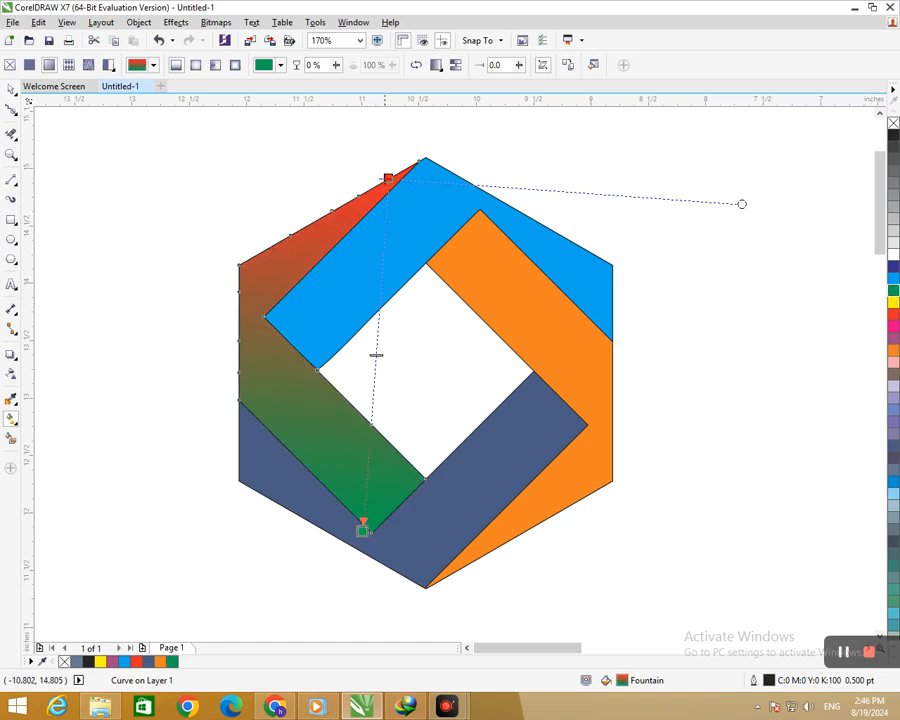
left_click_drag(389, 180, 399, 151)
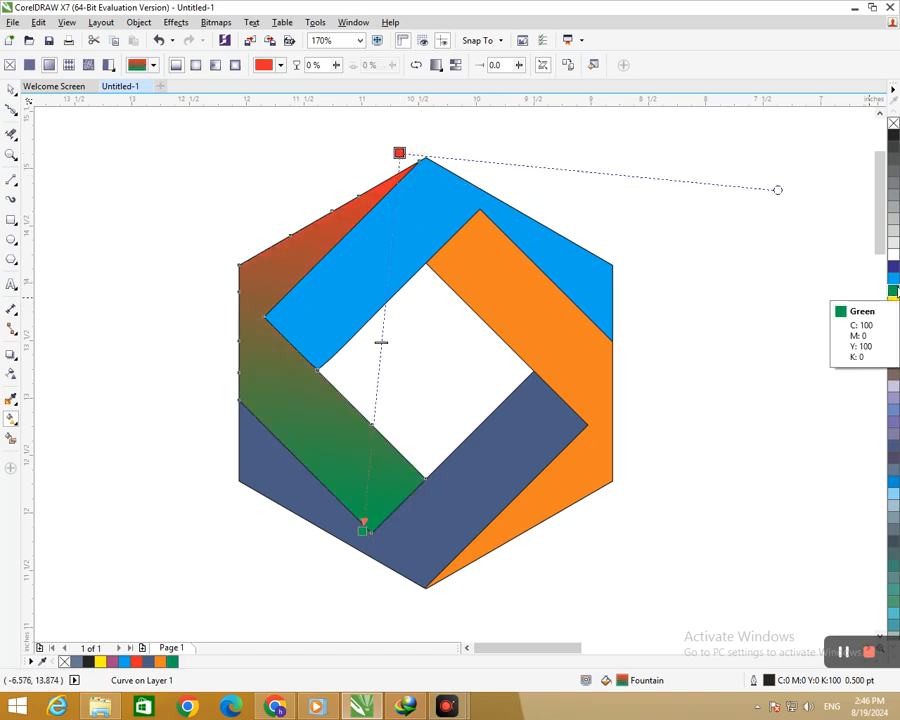
left_click(894, 291)
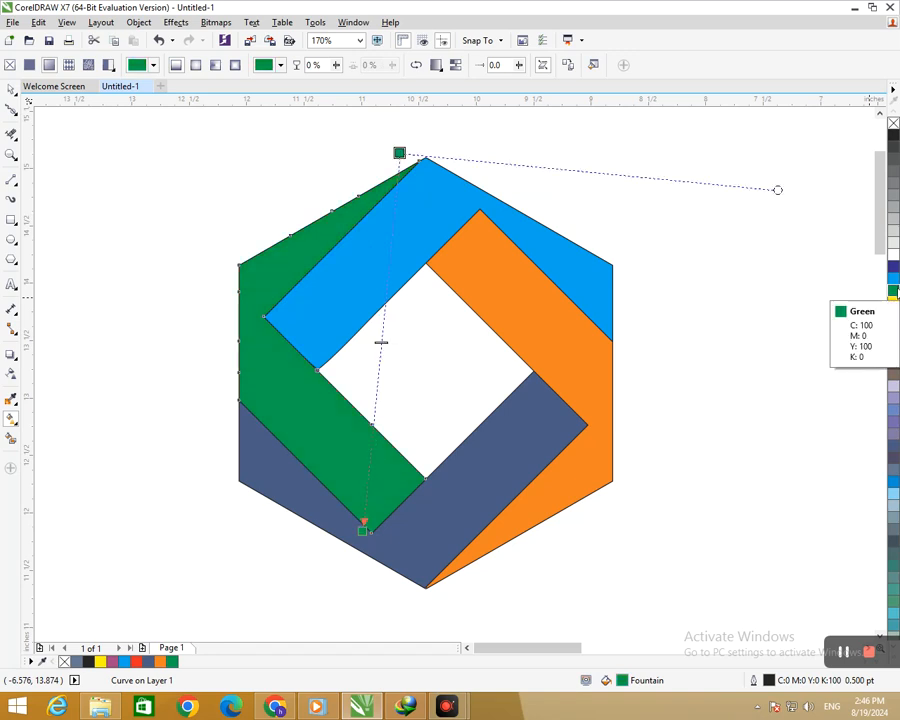
left_click(895, 293)
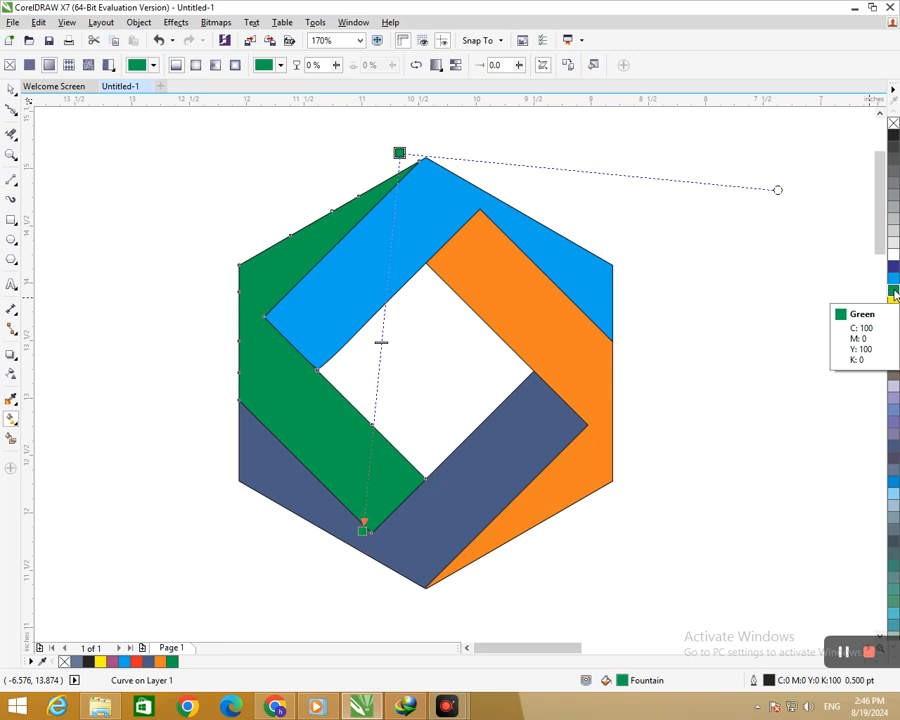
Add a colour node midway along the left band's fountain fill and set it to light green RGB 150, 217, 183.
double_click(381, 343)
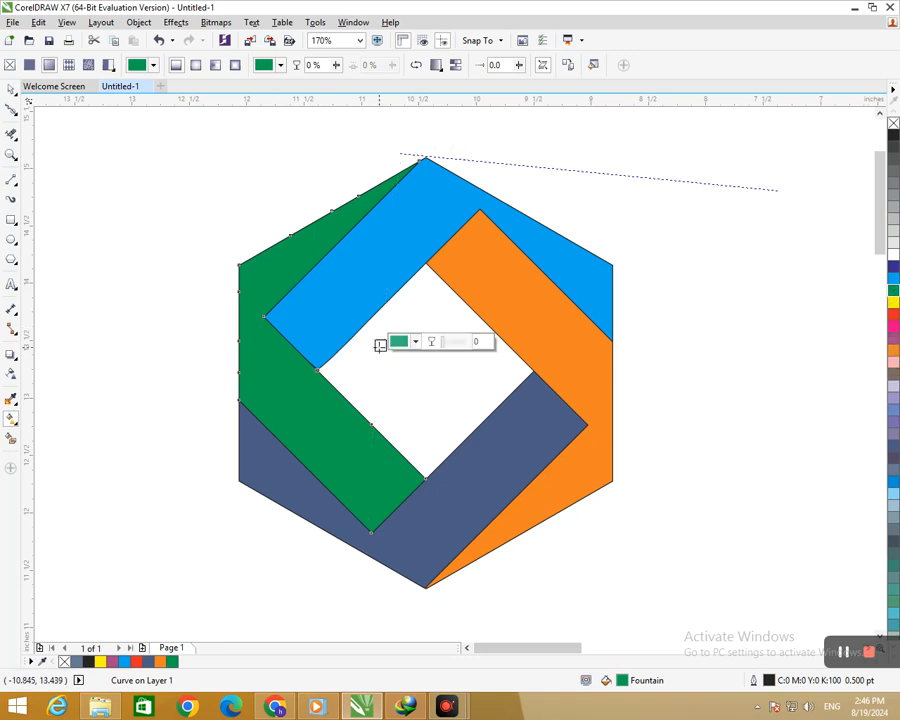
left_click(396, 344)
left_click(424, 421)
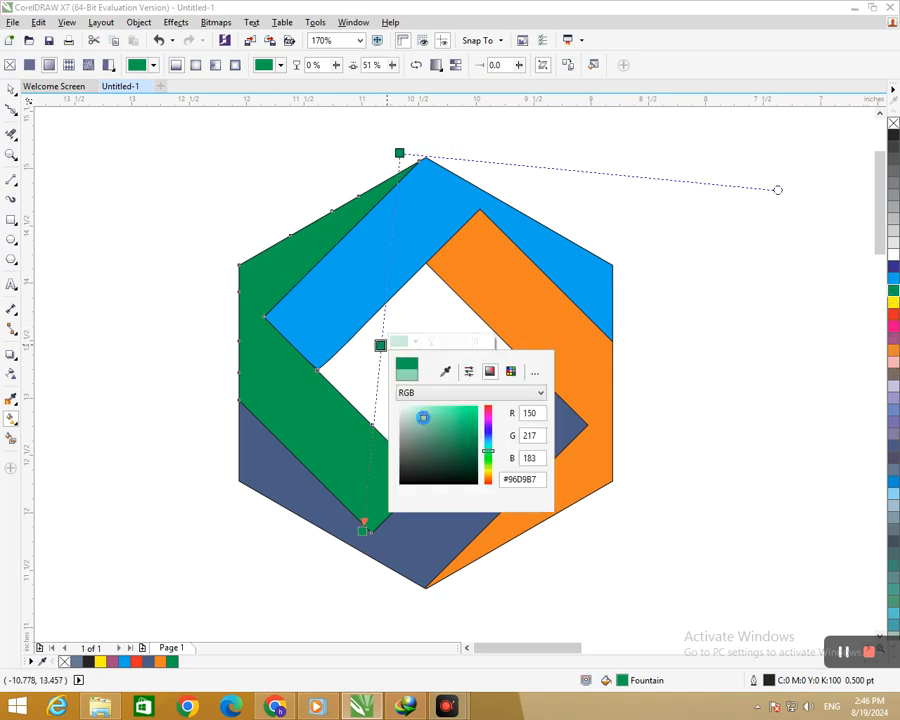
Set the fountain fill's upper node to C:95 M:44 Y:100 K:55 and its lower node to C:90 M:47 Y:92 K:63.
left_click(400, 153)
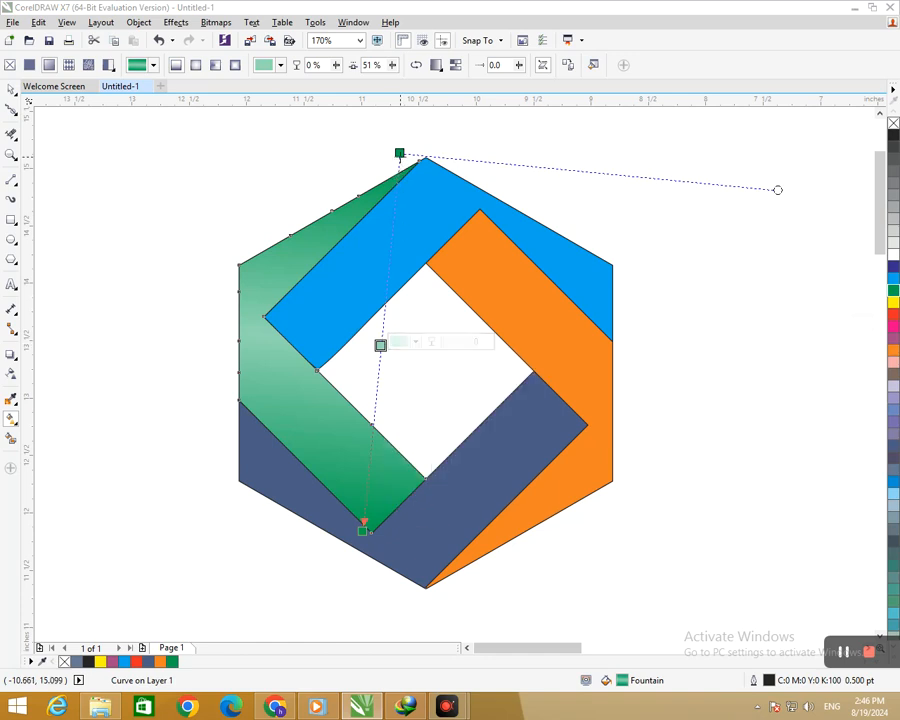
left_click(418, 150)
left_click_drag(460, 263, 486, 272)
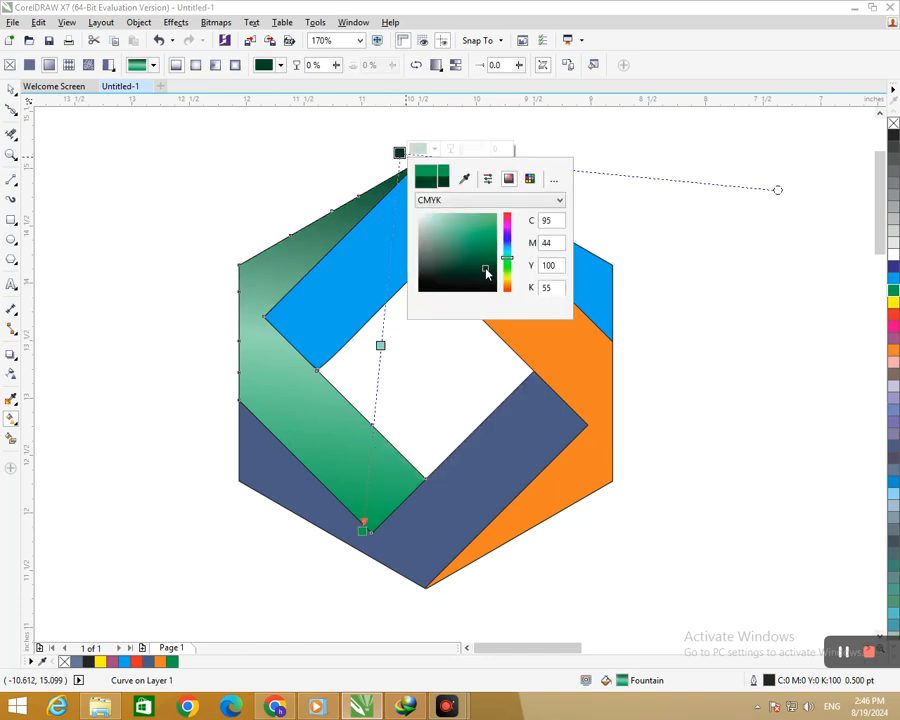
left_click(362, 531)
left_click(362, 531)
left_click(378, 526)
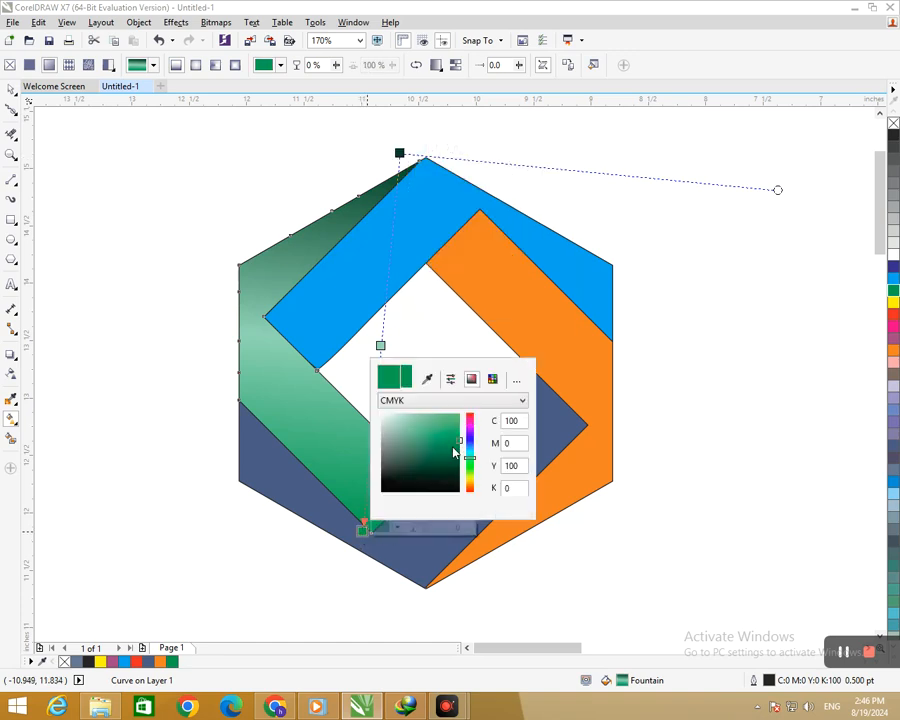
left_click_drag(450, 442, 451, 470)
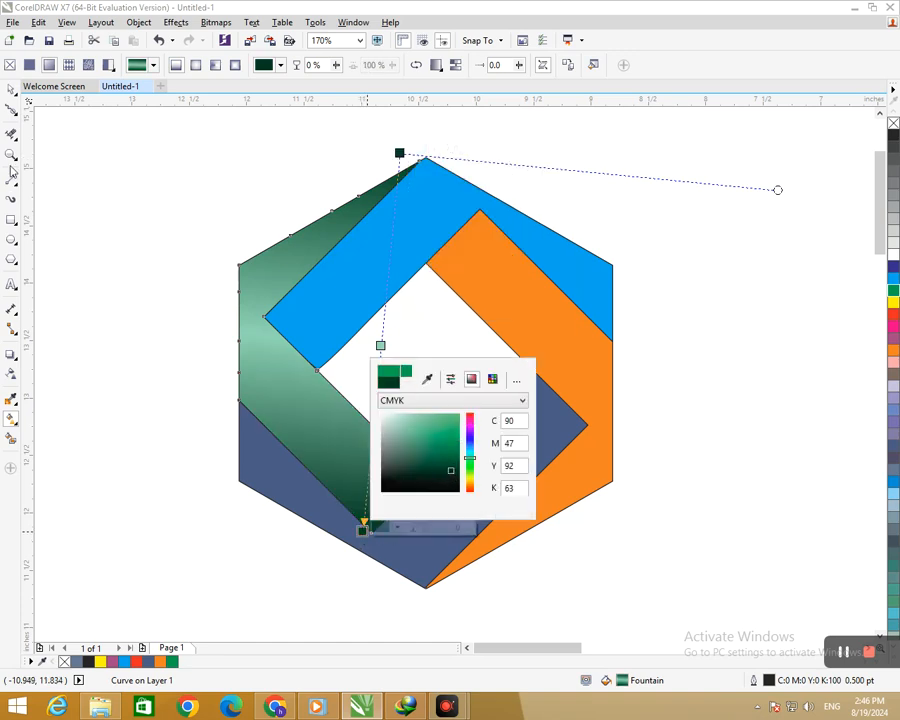
double_click(12, 90)
key("y")
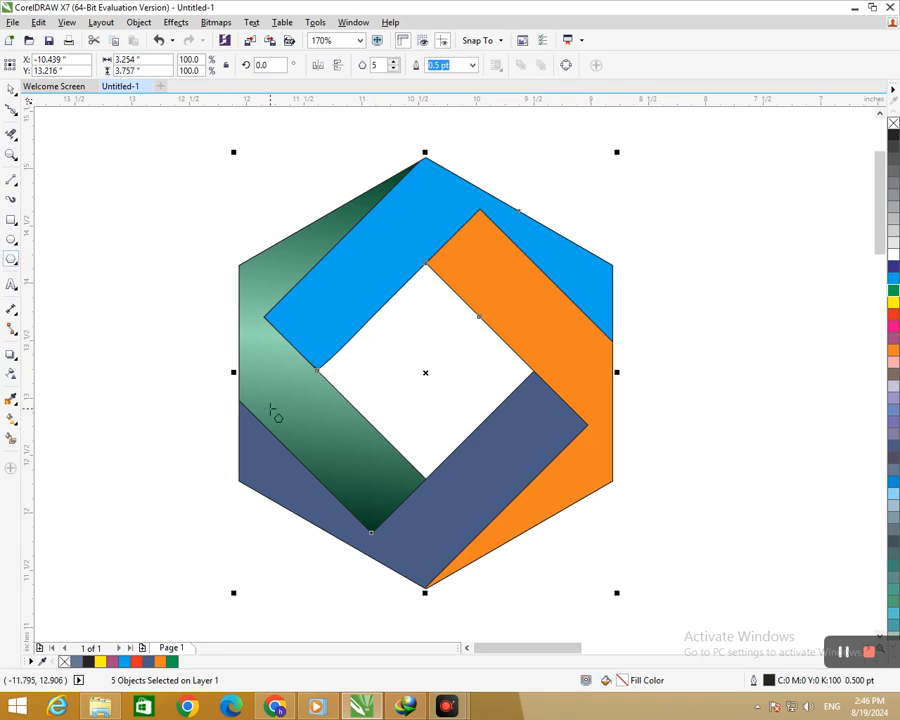
left_click_drag(268, 412, 193, 400)
key("ctrl+z")
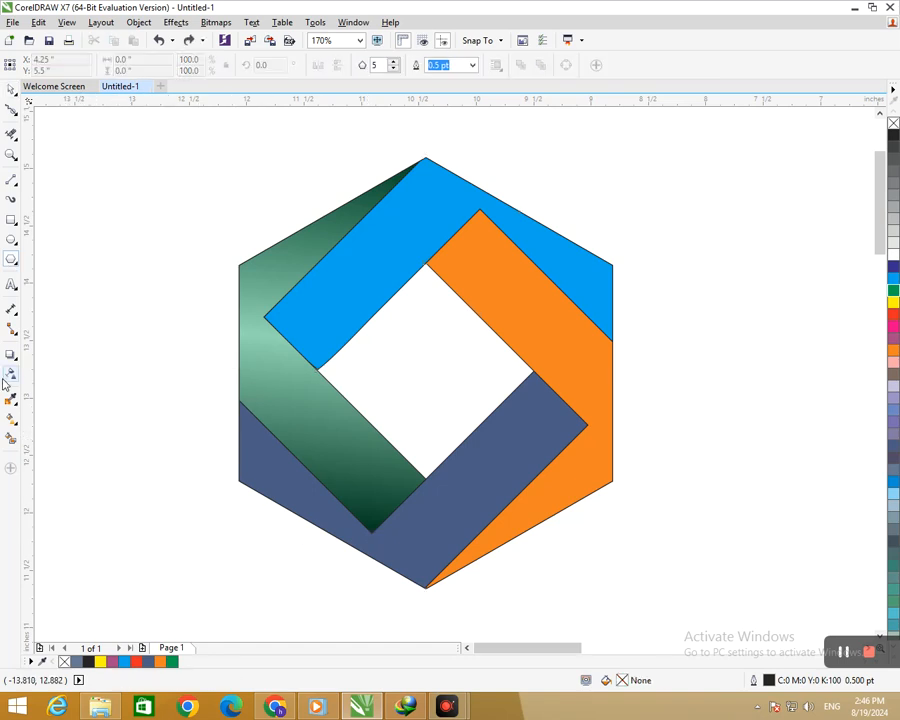
key("g")
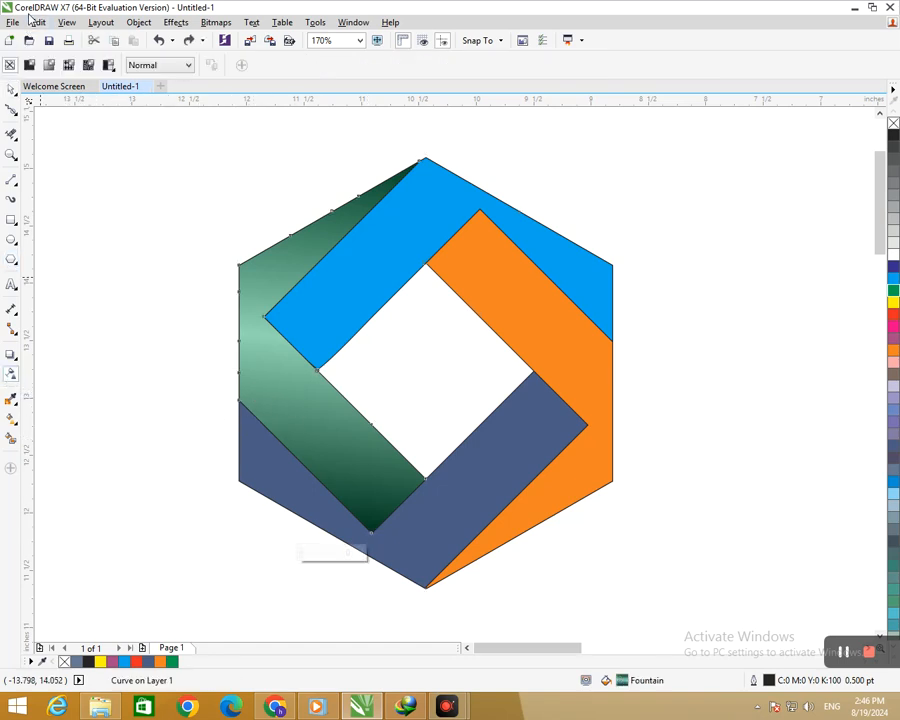
left_click(12, 90)
left_click(60, 190)
left_click_drag(277, 389, 148, 353)
key("ctrl+z")
left_click(255, 390)
left_click(286, 390)
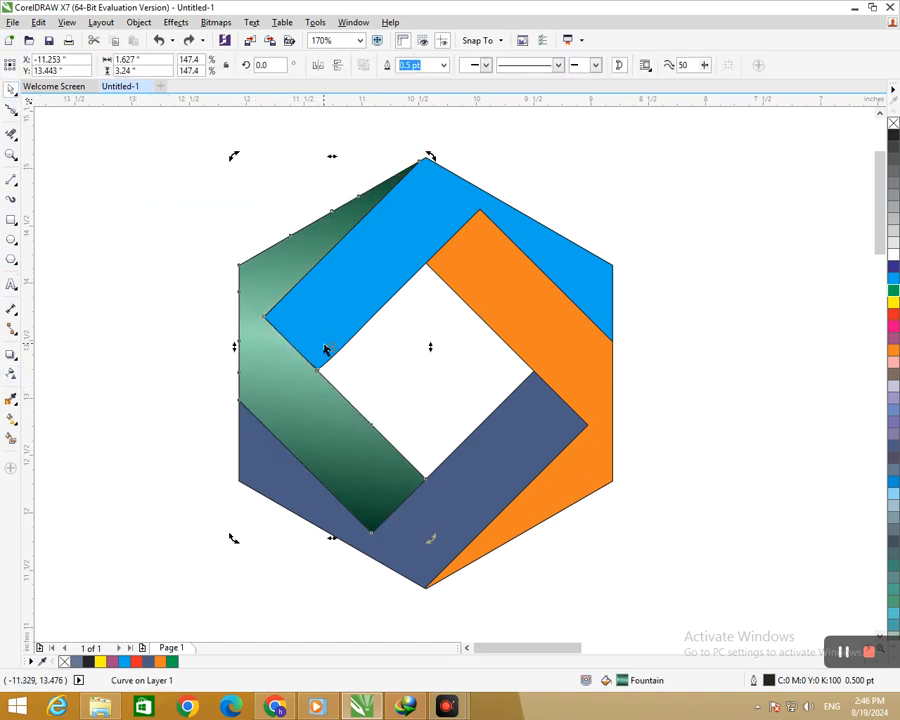
Try rotating a copy of the green left band 270 degrees about the hexagon's centre, undoing each rotation attempt.
left_click_drag(420, 381, 426, 352)
left_click_drag(430, 156, 507, 378)
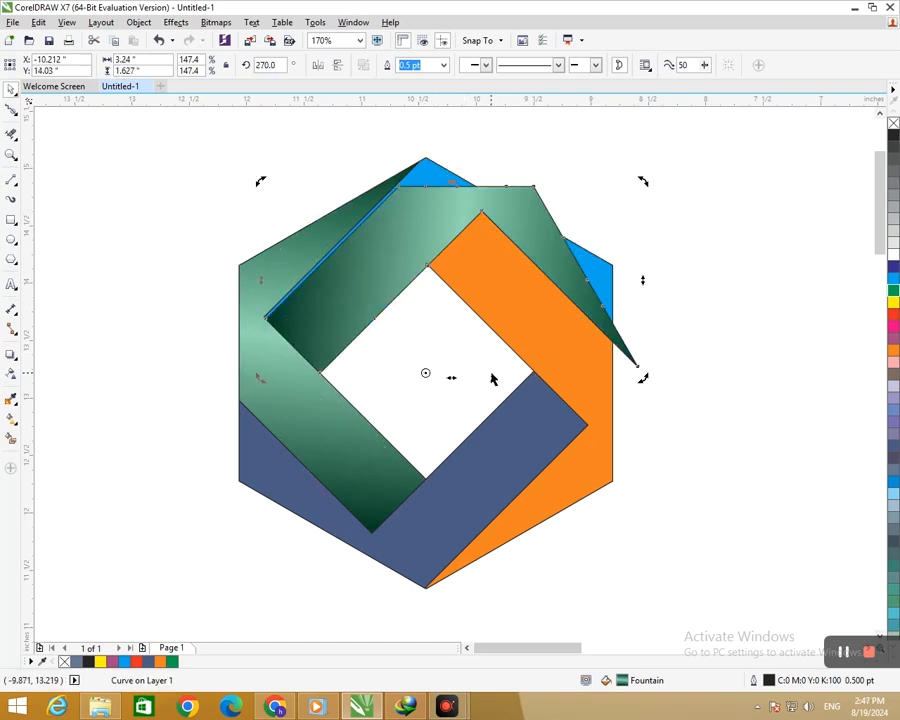
key("ctrl+z")
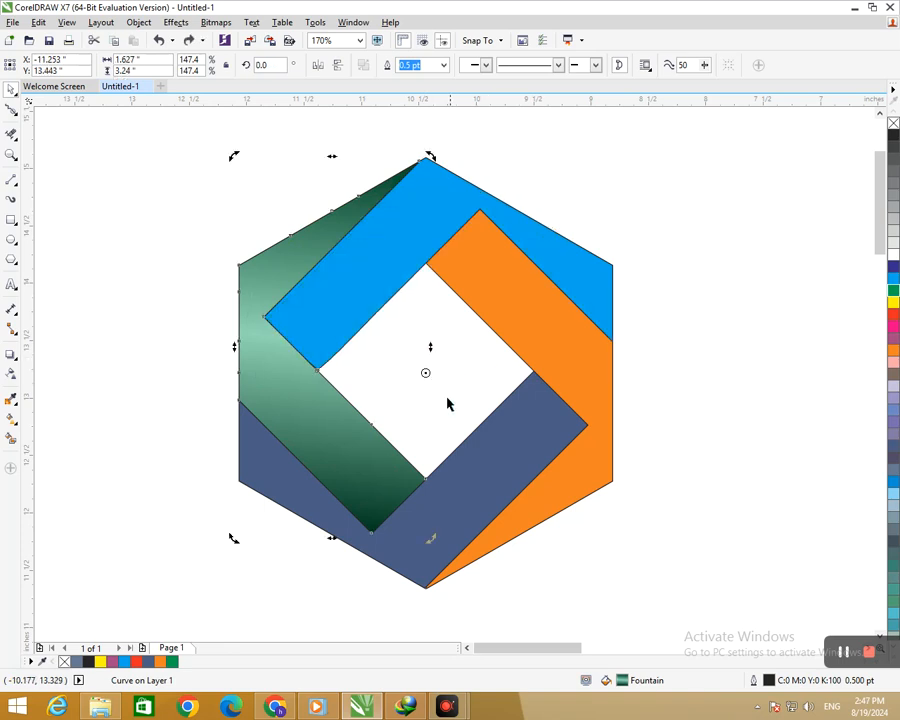
left_click_drag(434, 548, 671, 326)
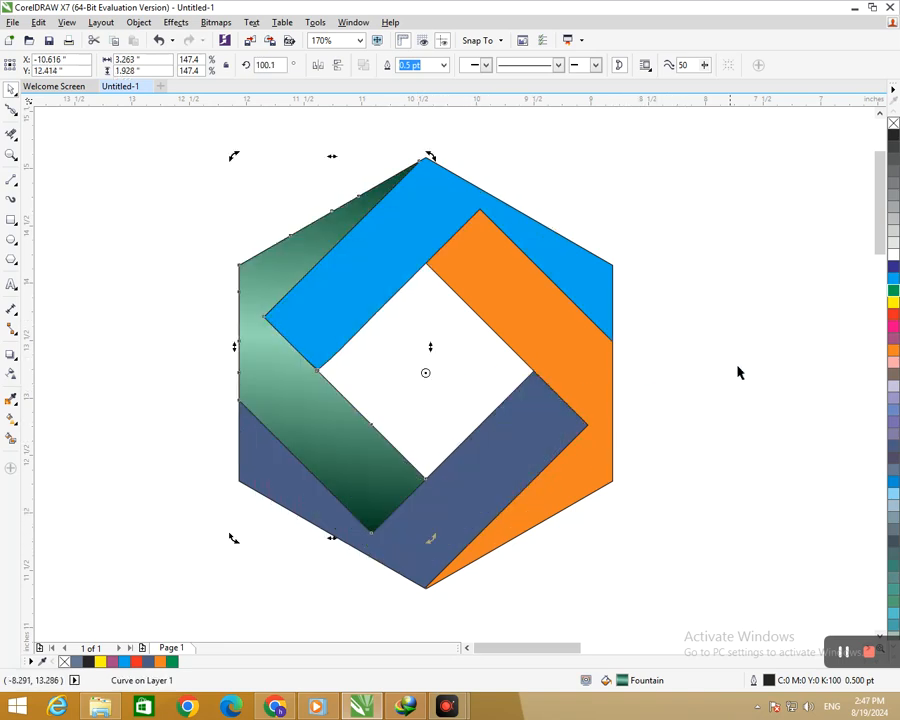
key("ctrl+z")
key("Escape")
Copy only the Fill property from the green left band to the blue, orange and slate-blue bands together, and deselect them.
left_click(391, 265)
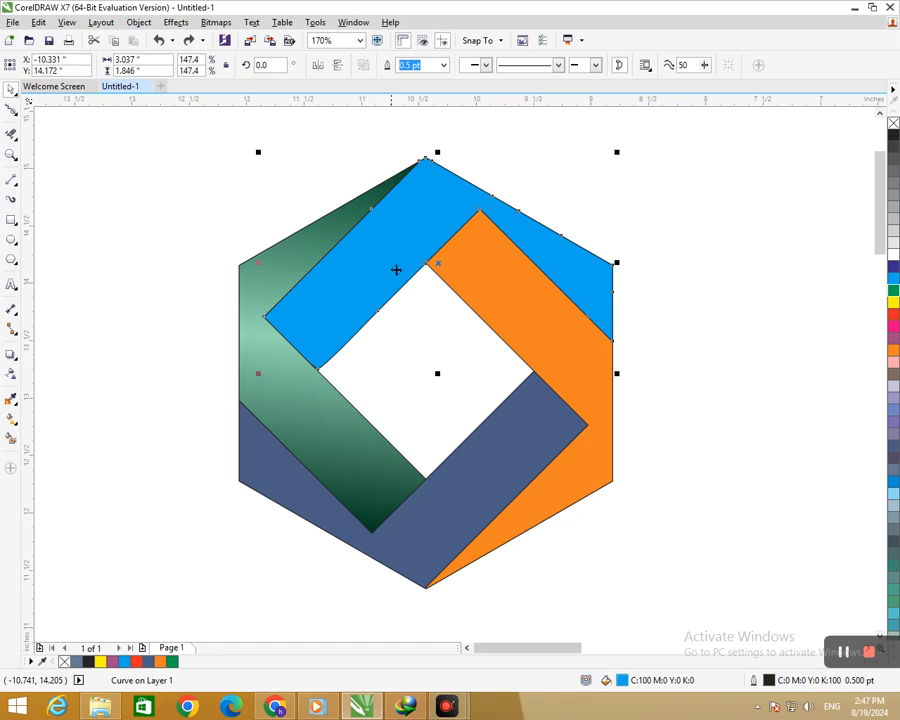
left_click(587, 390)
left_click(585, 291, "shift")
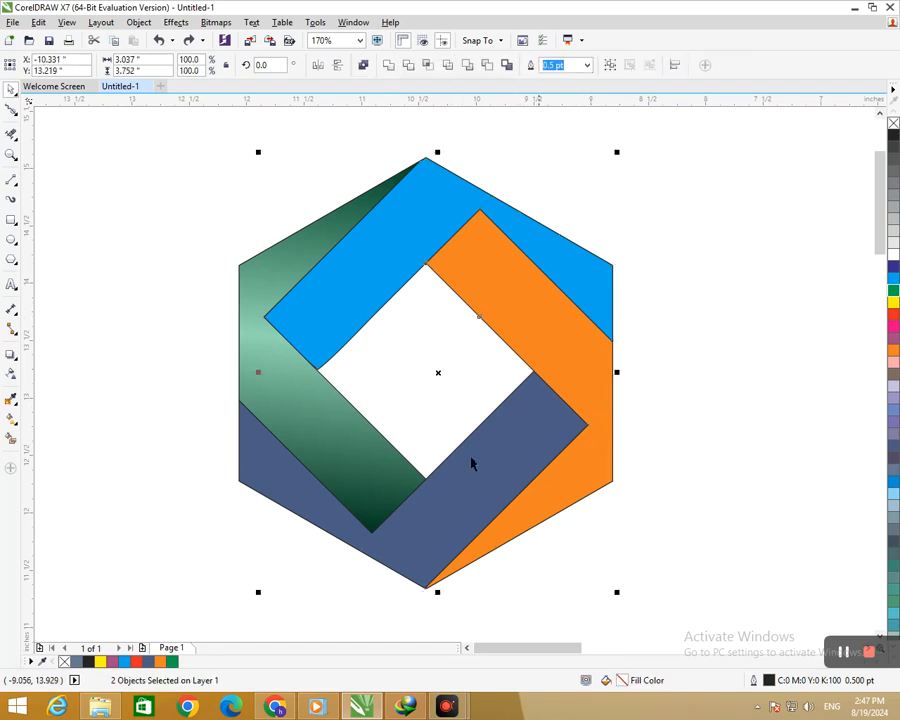
left_click(426, 541, "shift")
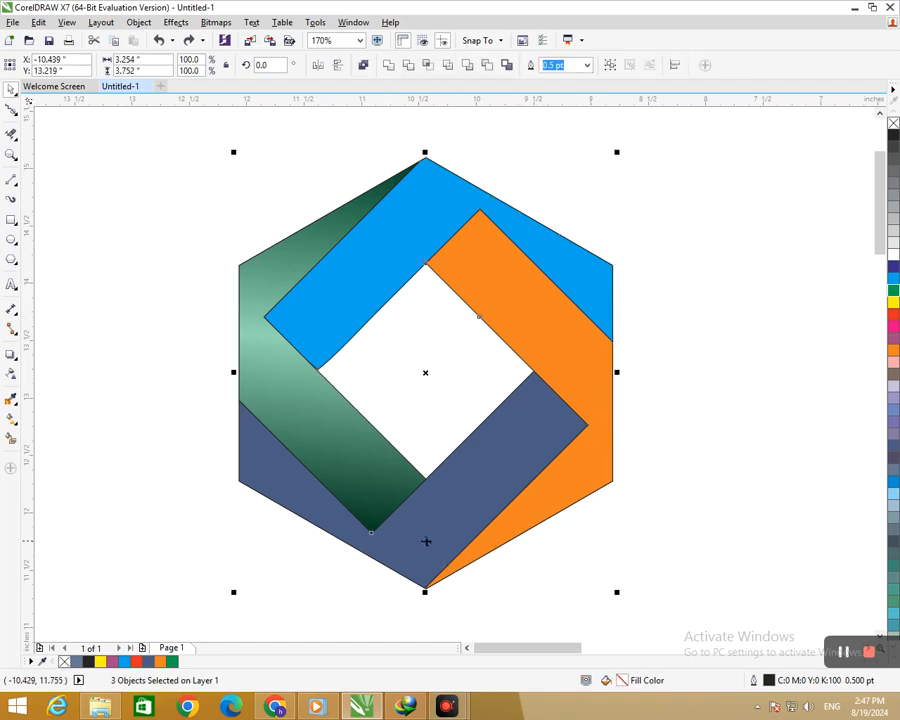
left_click(38, 22)
left_click(72, 216)
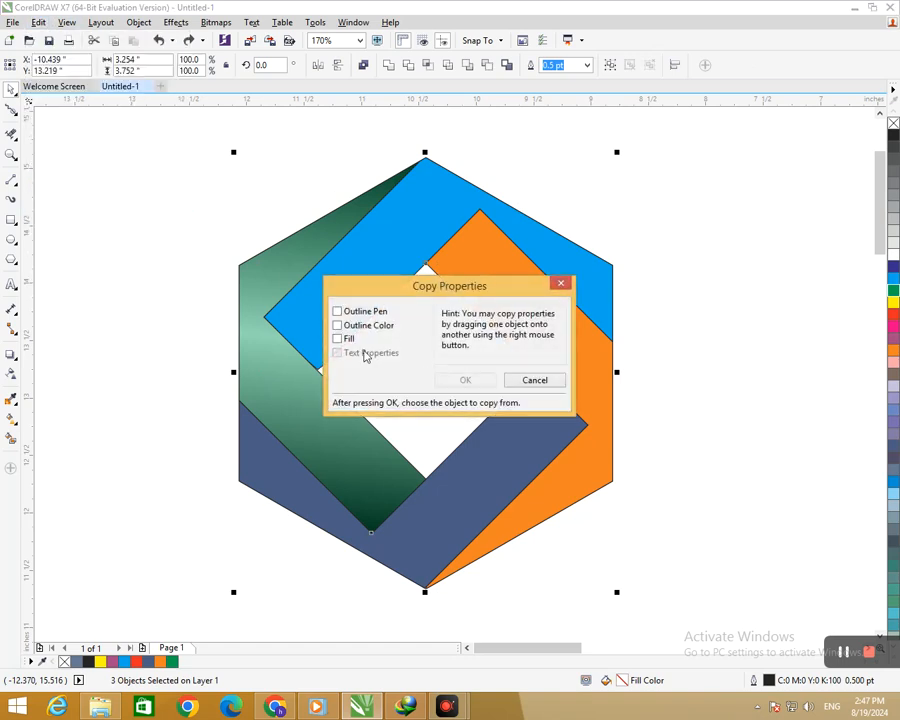
left_click(348, 341)
left_click(482, 381)
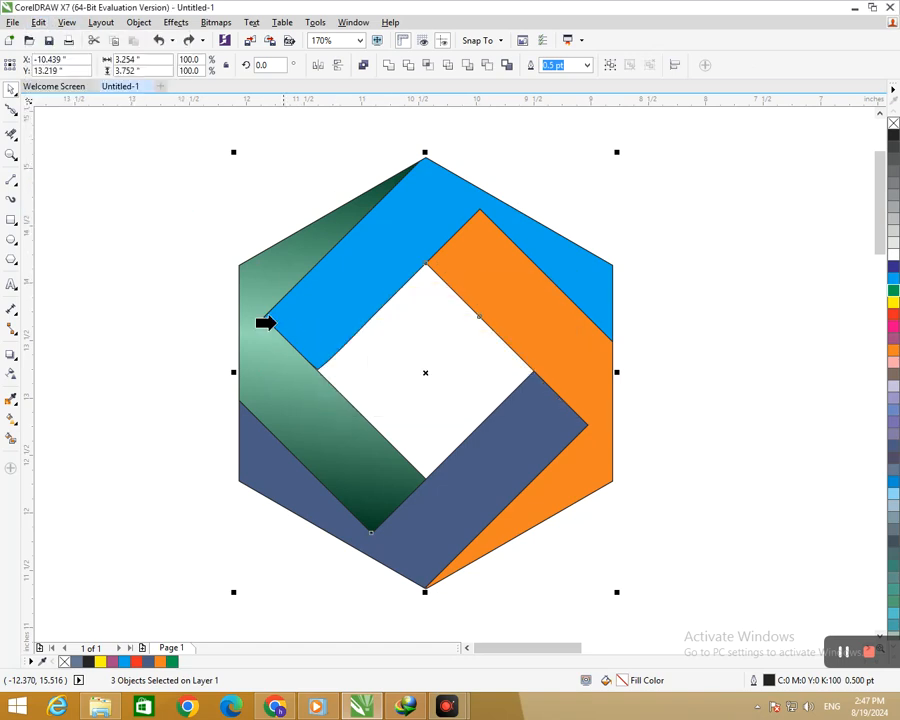
left_click(262, 289)
left_click(74, 336)
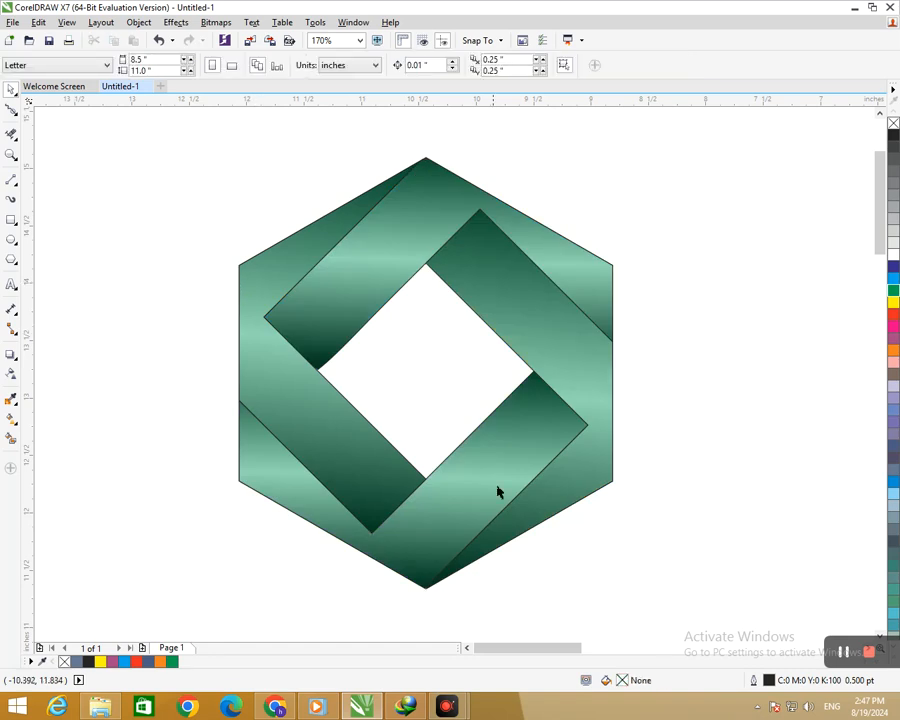